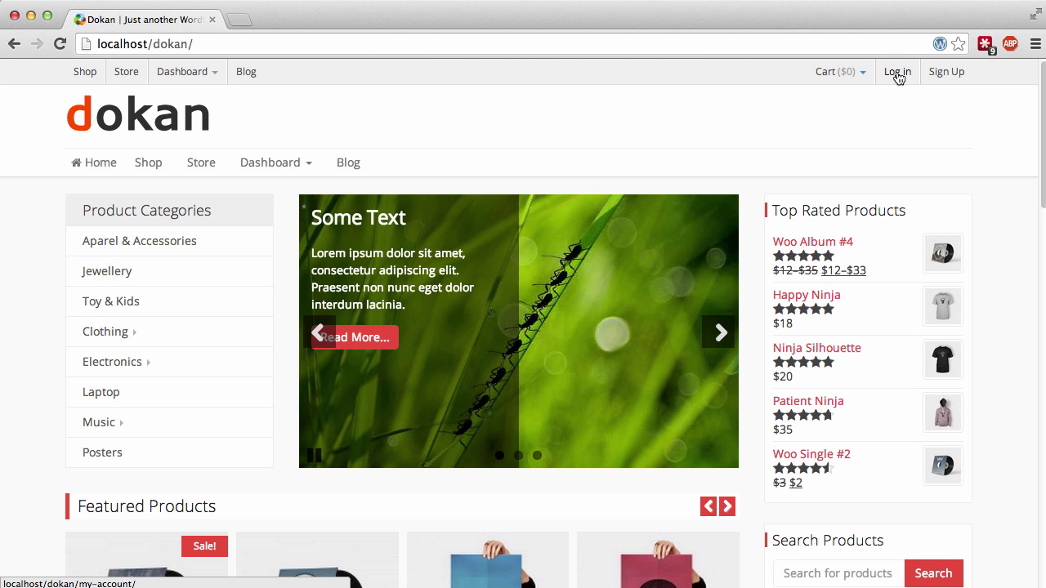
Open the account login page from the Log in link in the top bar.
click(897, 72)
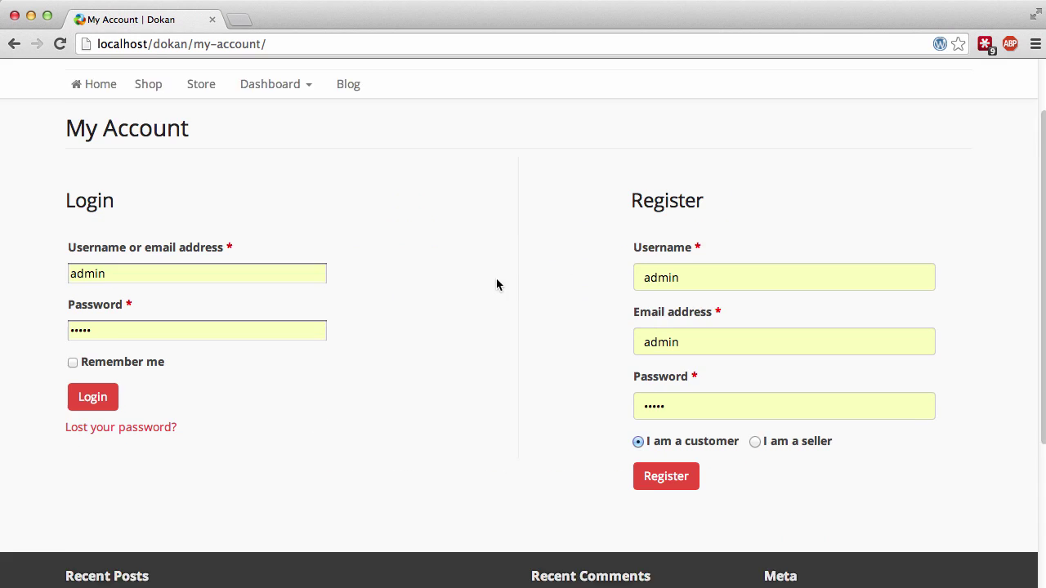
Choose 'I am a seller', go through the shop detail fields, and tick Remember me.
scroll(515, 295, down, 2)
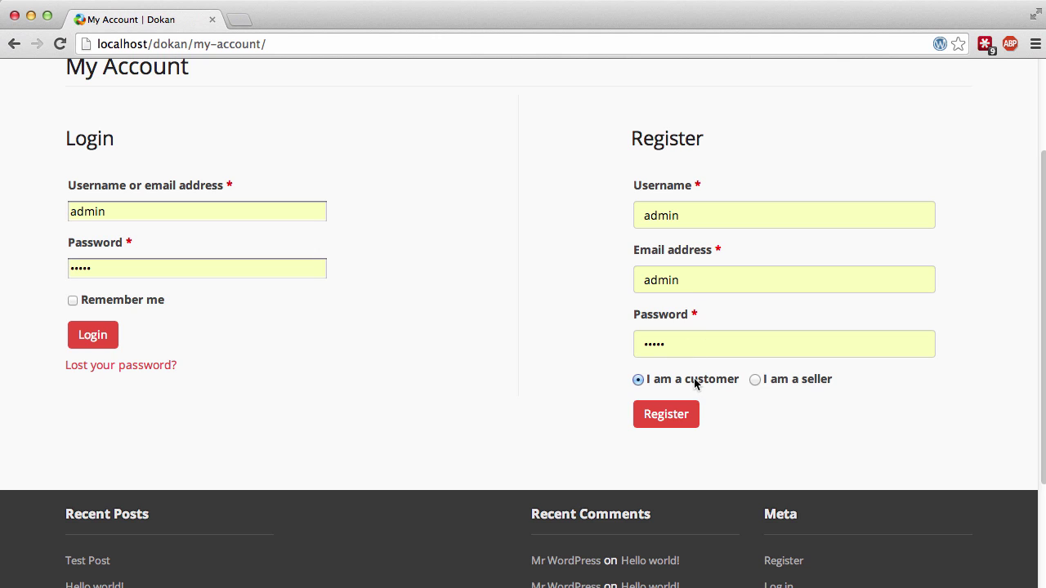
scroll(496, 284, down, 3)
click(784, 380)
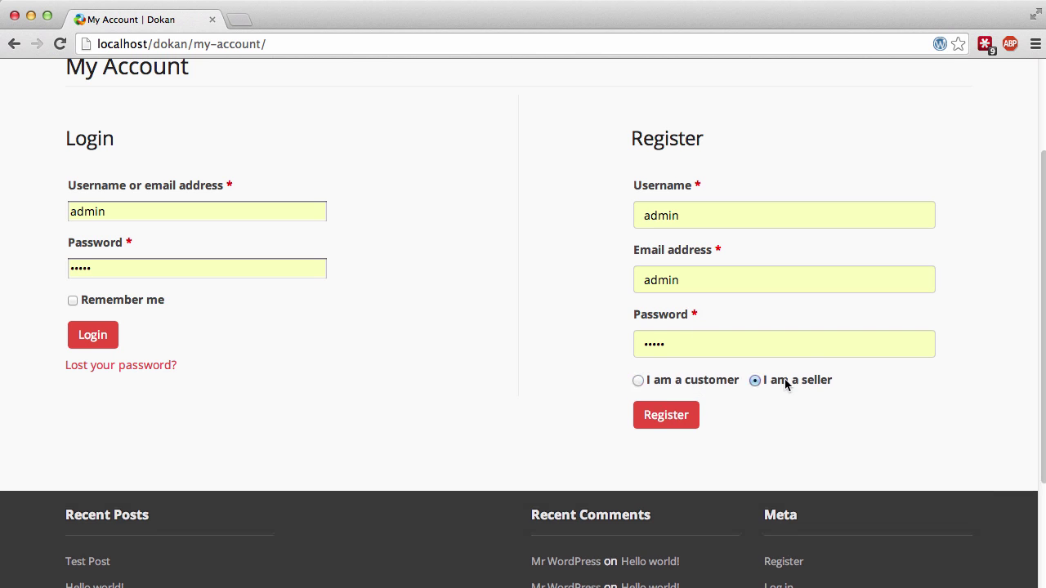
scroll(817, 376, down, 3)
click(727, 314)
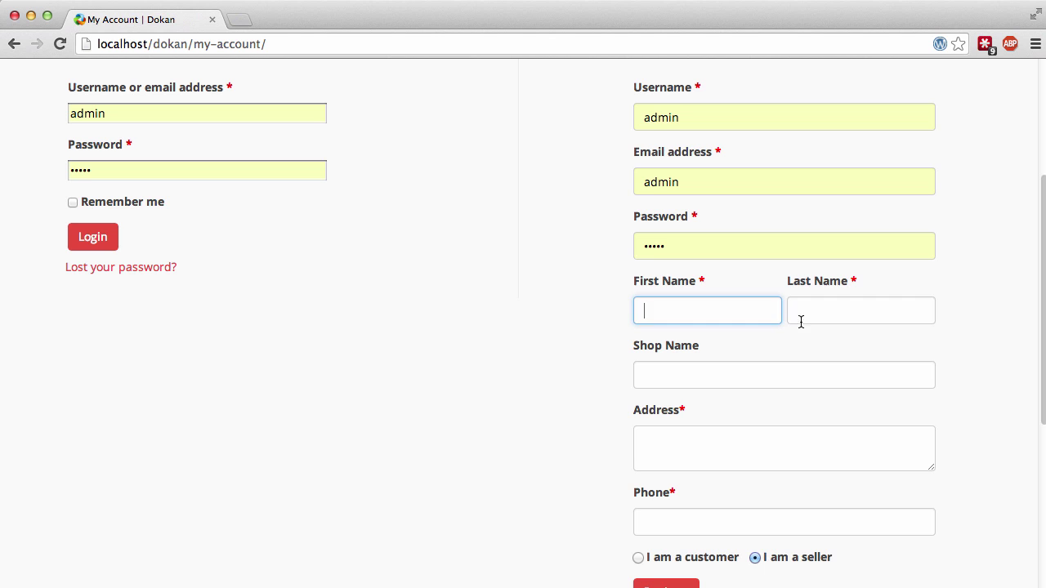
click(800, 319)
click(768, 378)
click(736, 465)
click(689, 520)
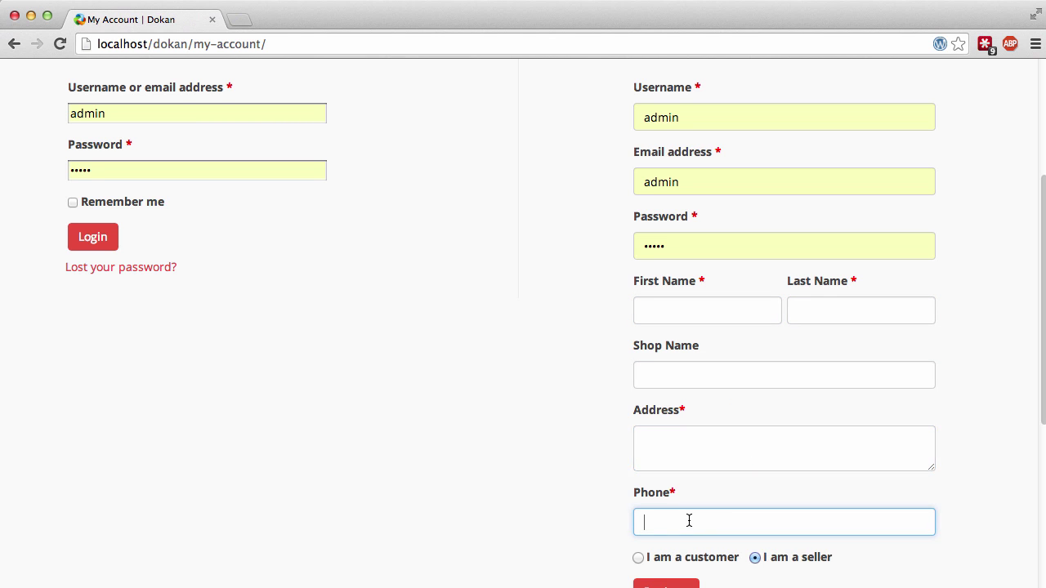
scroll(595, 450, up, 3)
click(72, 304)
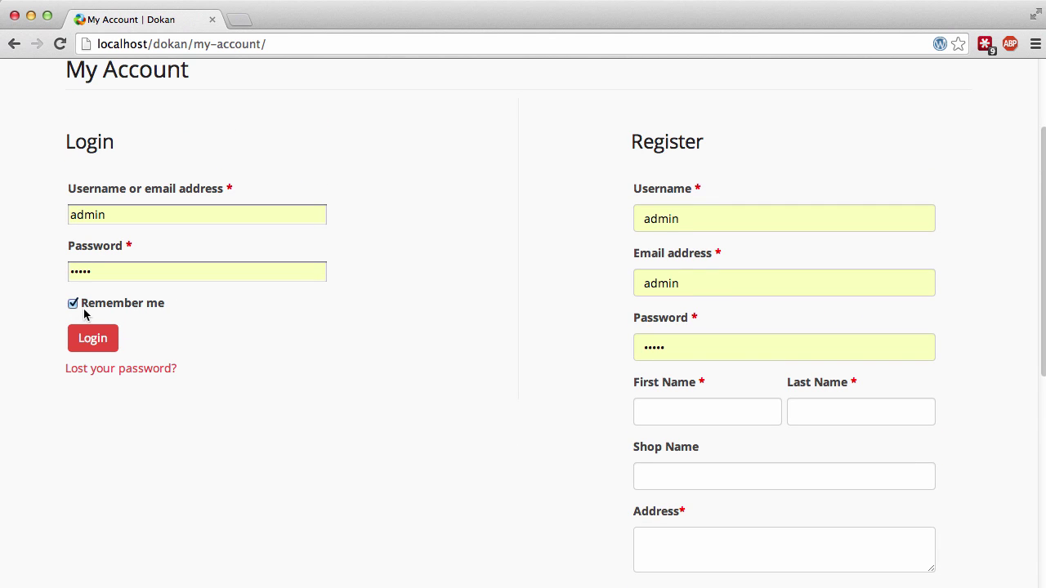
Log in and review the seller Dashboard's pageviews, orders and sales chart.
click(91, 339)
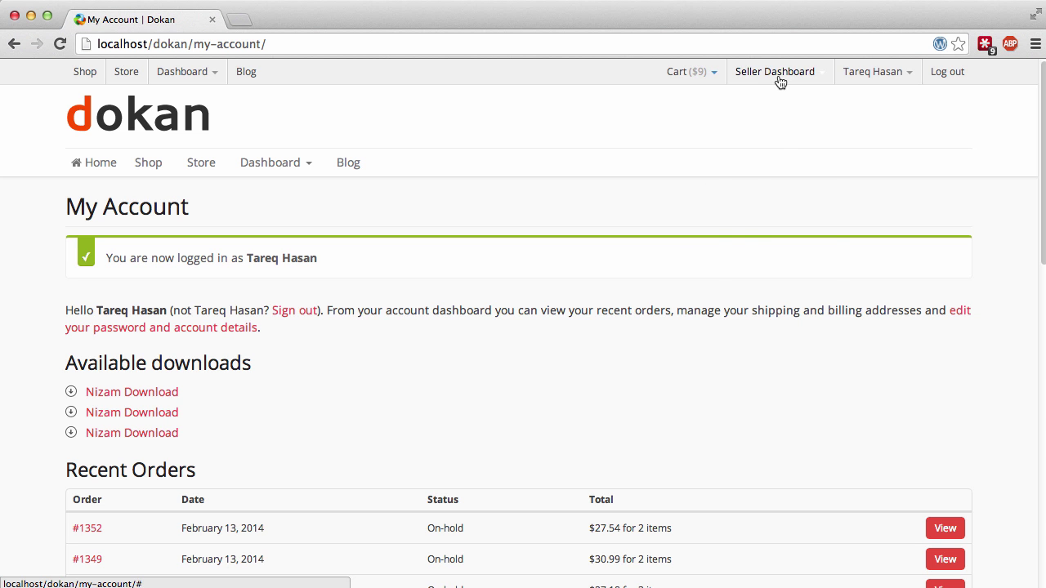
click(777, 74)
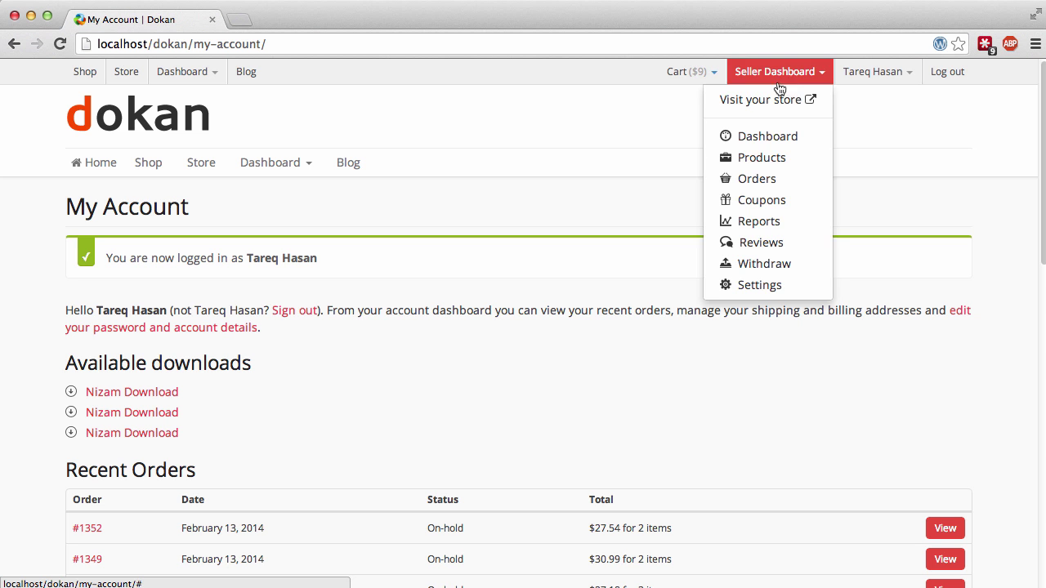
click(770, 136)
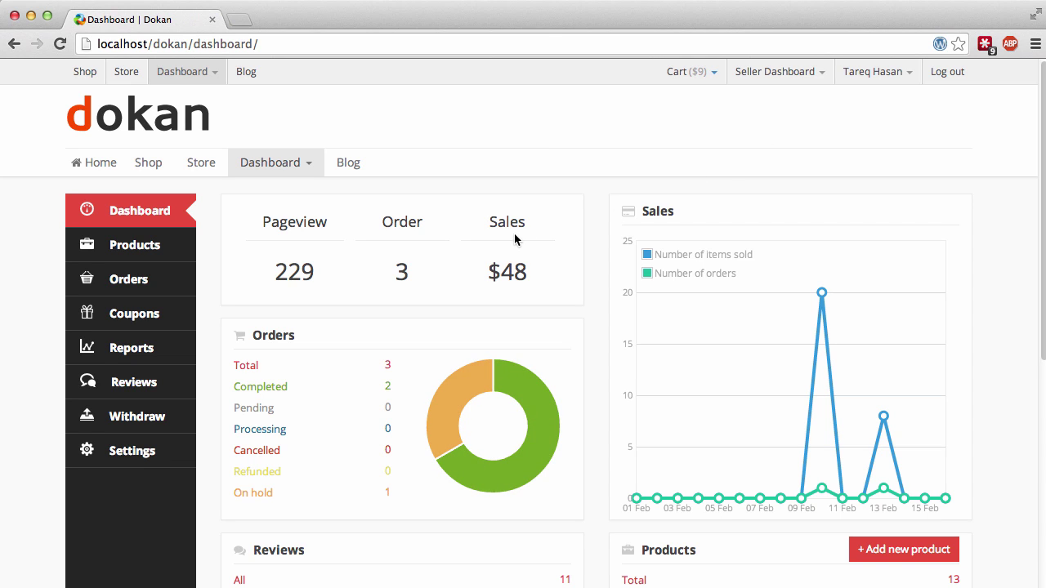
scroll(306, 246, down, 1)
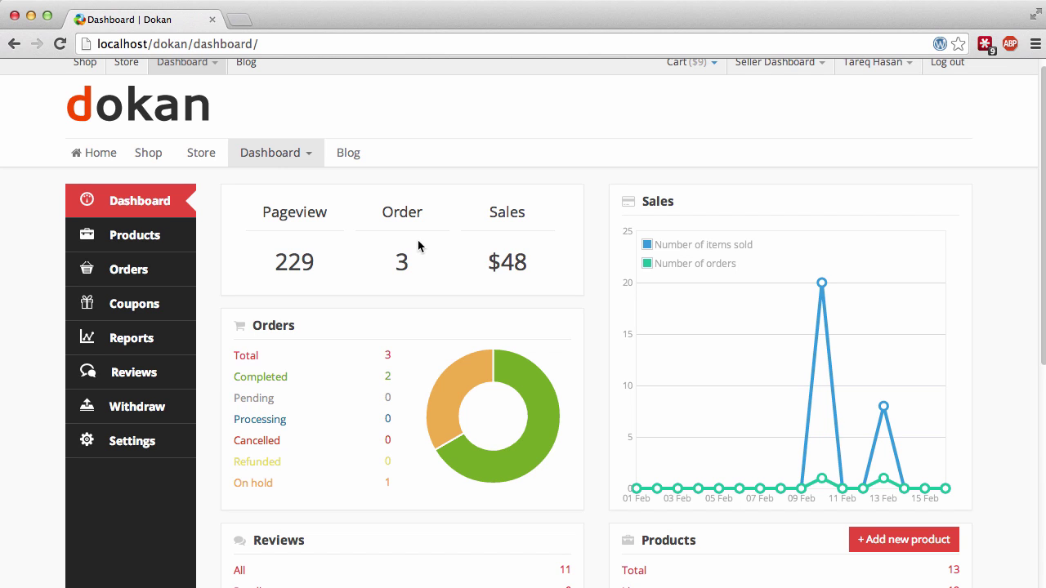
scroll(817, 278, down, 2)
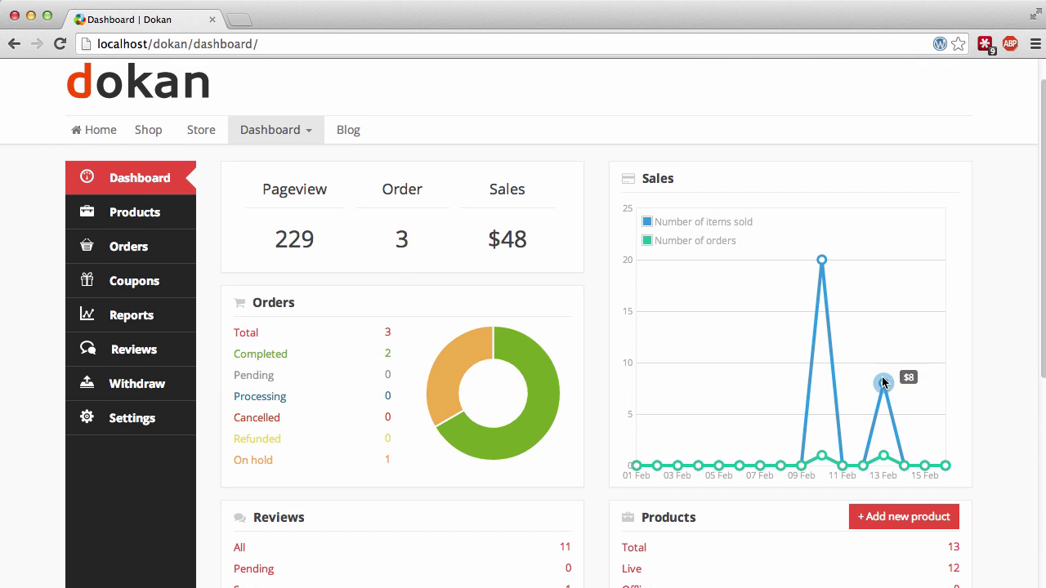
scroll(380, 343, down, 5)
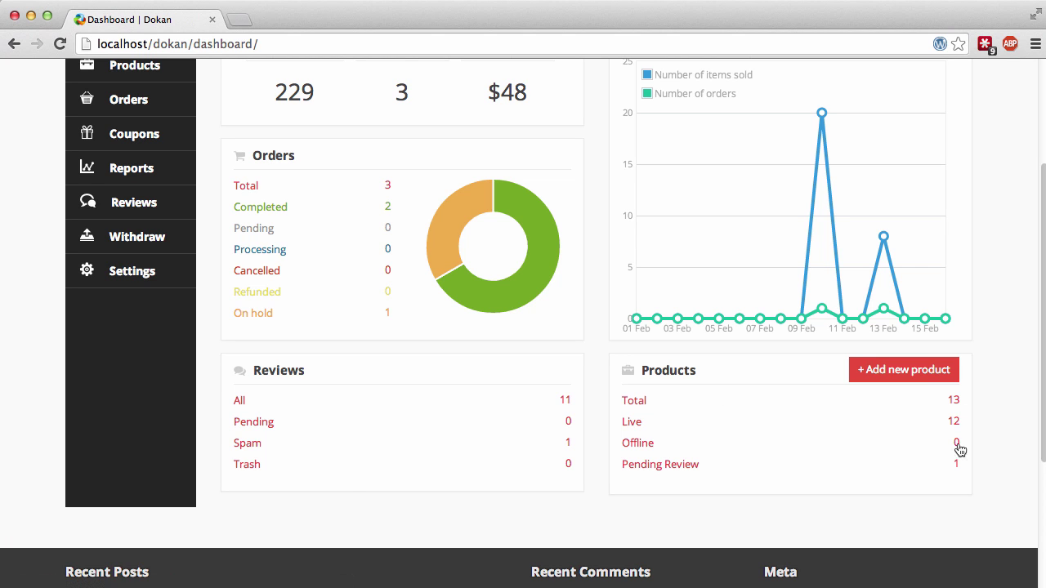
scroll(847, 416, up, 6)
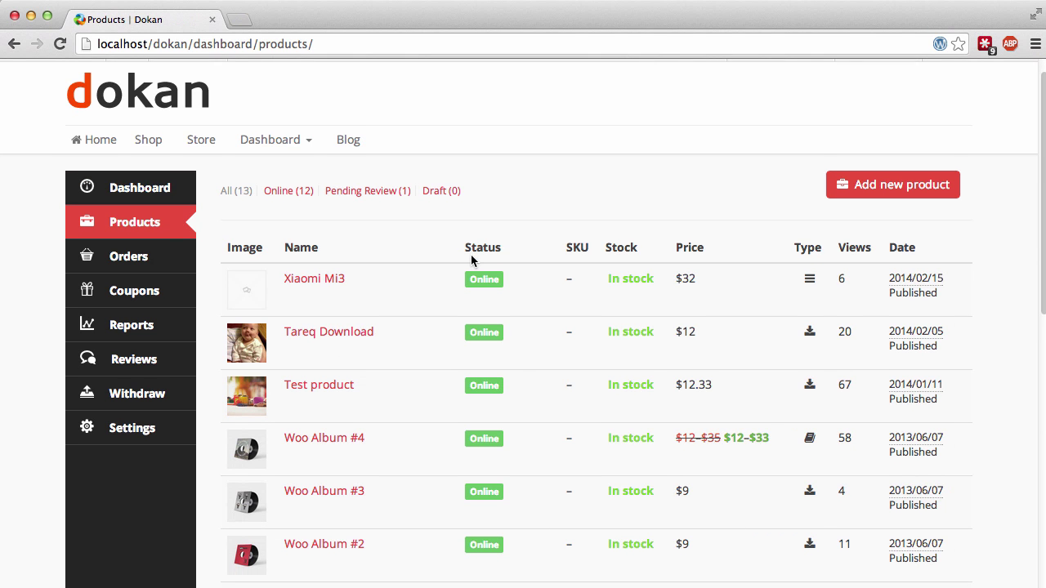
Open the Xiaomi Mi3 product from the Products list for editing.
scroll(637, 241, down, 1)
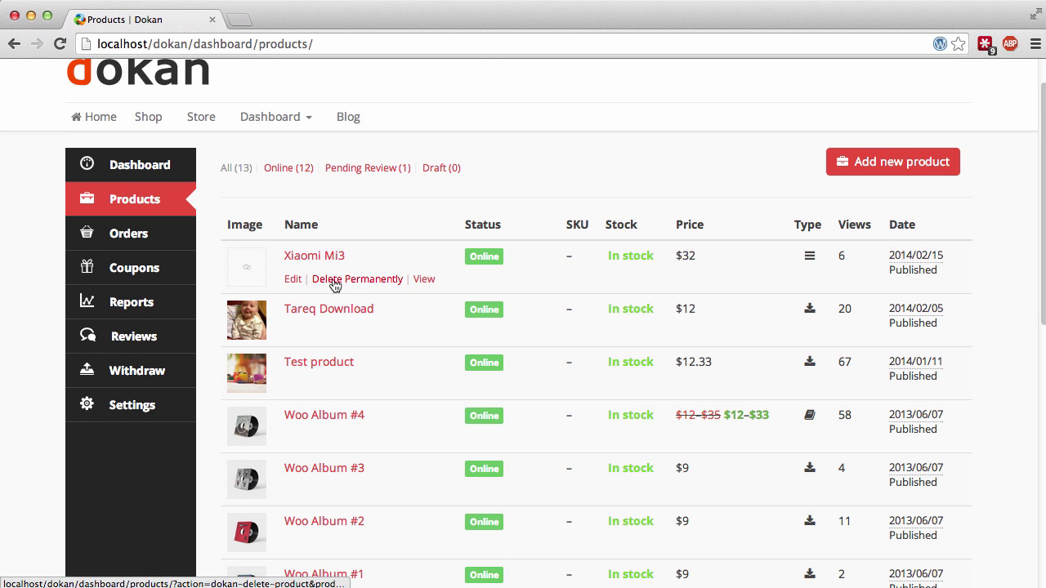
mouse_move(339, 289)
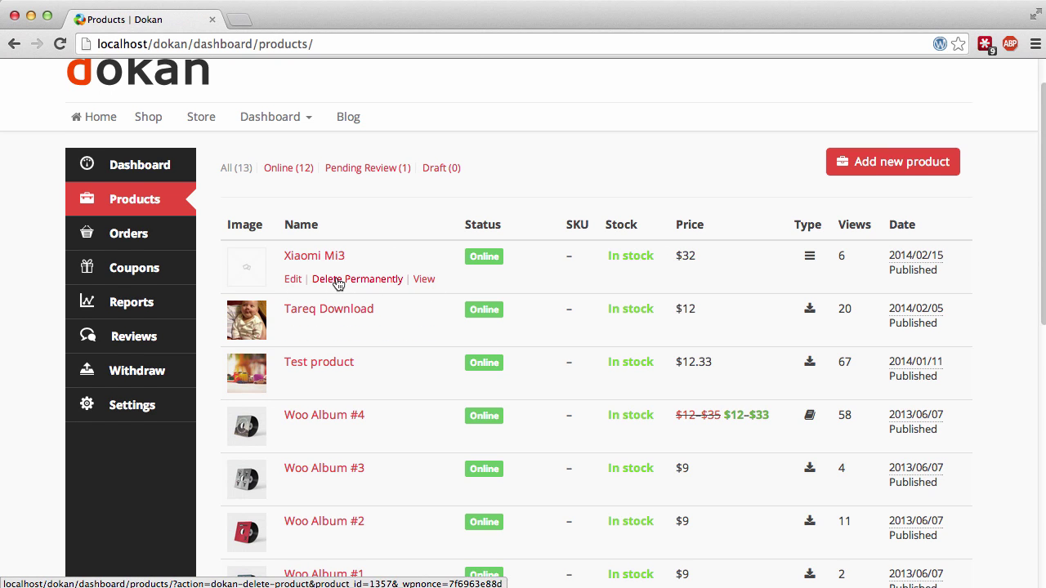
click(327, 258)
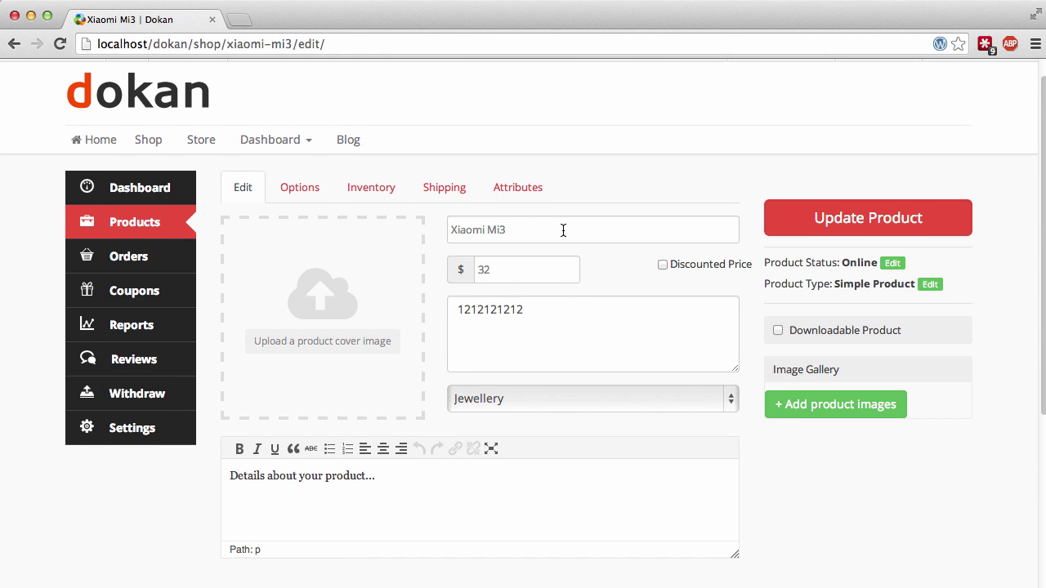
Enable a discounted price for Xiaomi Mi3 scheduled from 11 February 2014.
drag(541, 230, 454, 232)
click(523, 275)
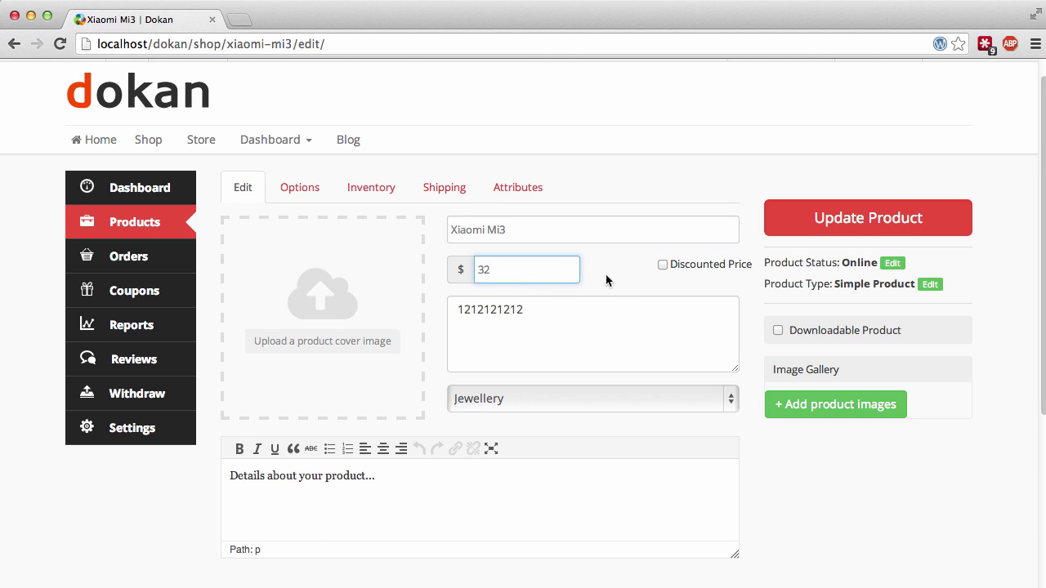
click(679, 266)
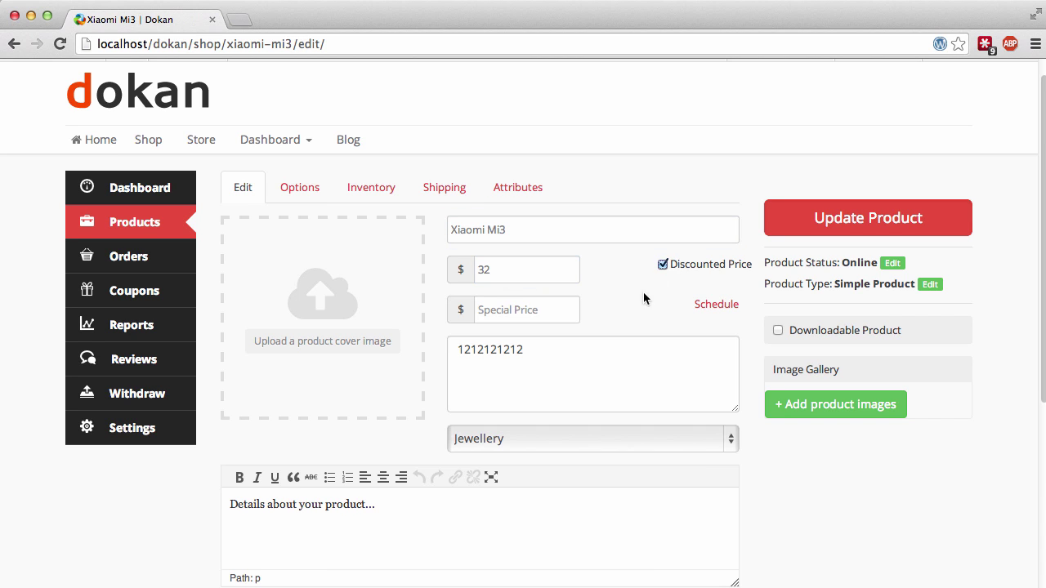
click(530, 311)
click(709, 309)
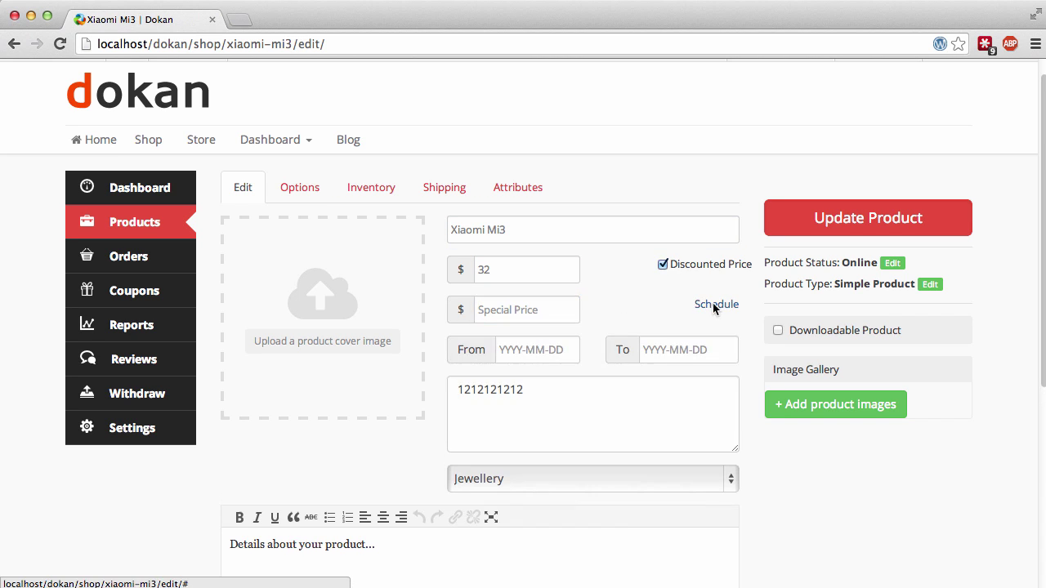
click(544, 357)
click(561, 480)
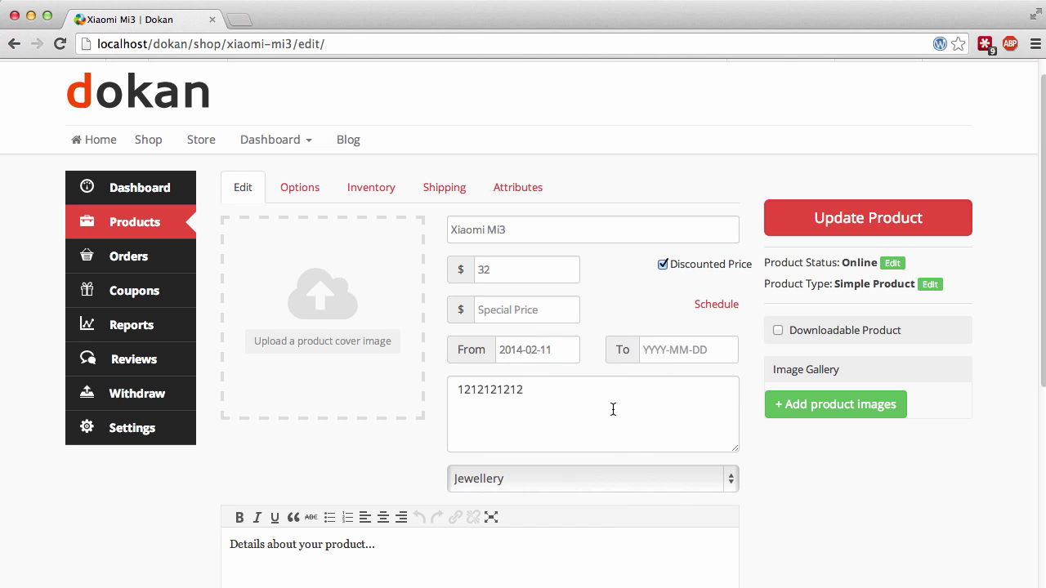
Replace the short description with 'dfsdfdsfsfs' and set the category to Men.
click(523, 393)
drag(523, 392, 449, 390)
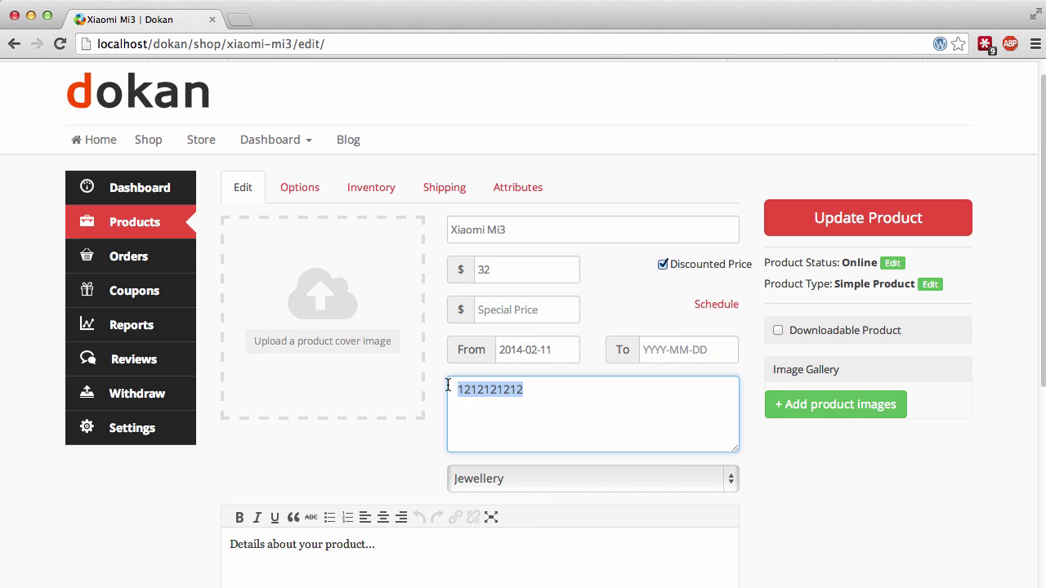
text(dfsdfdsfsfs)
scroll(630, 417, down, 2)
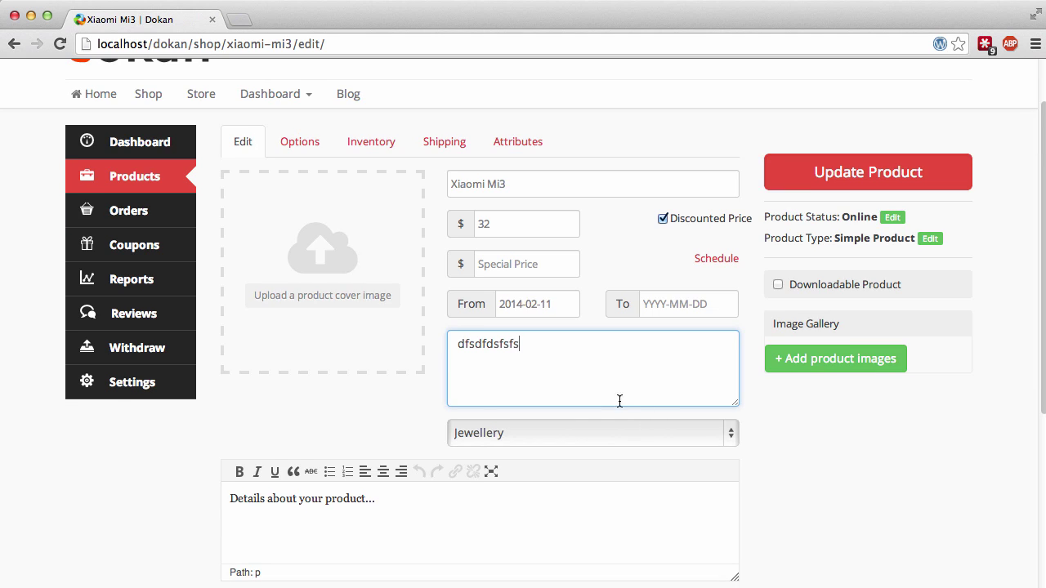
click(544, 436)
click(666, 247)
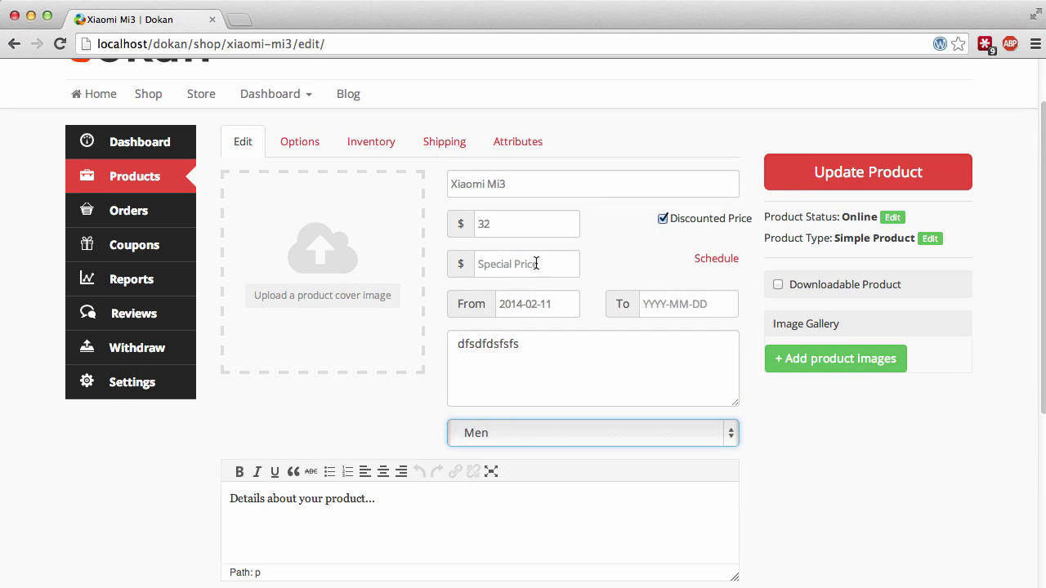
click(331, 299)
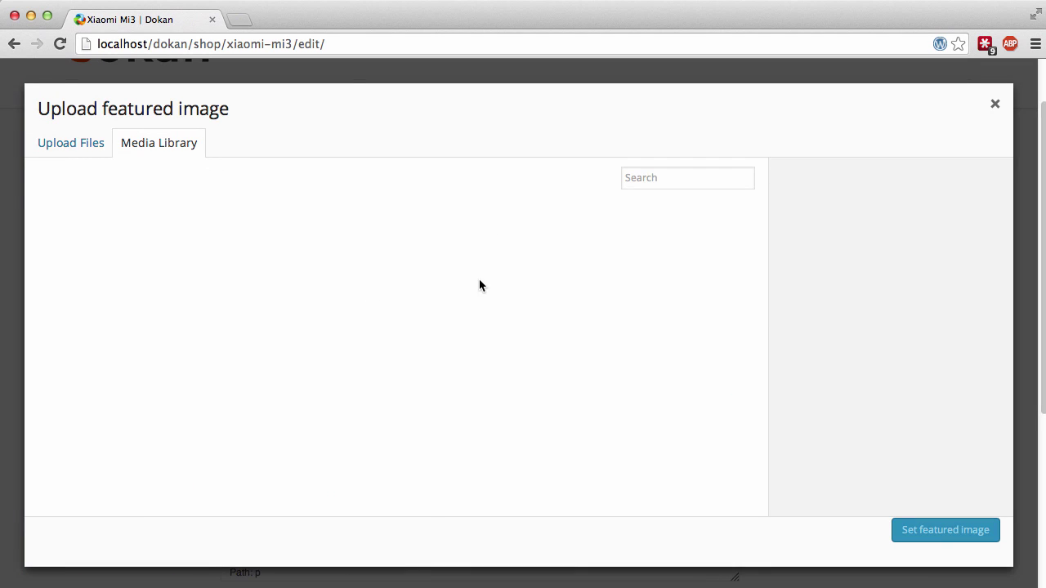
Set the WP User Frontend image as the product's cover image.
click(440, 270)
click(405, 380)
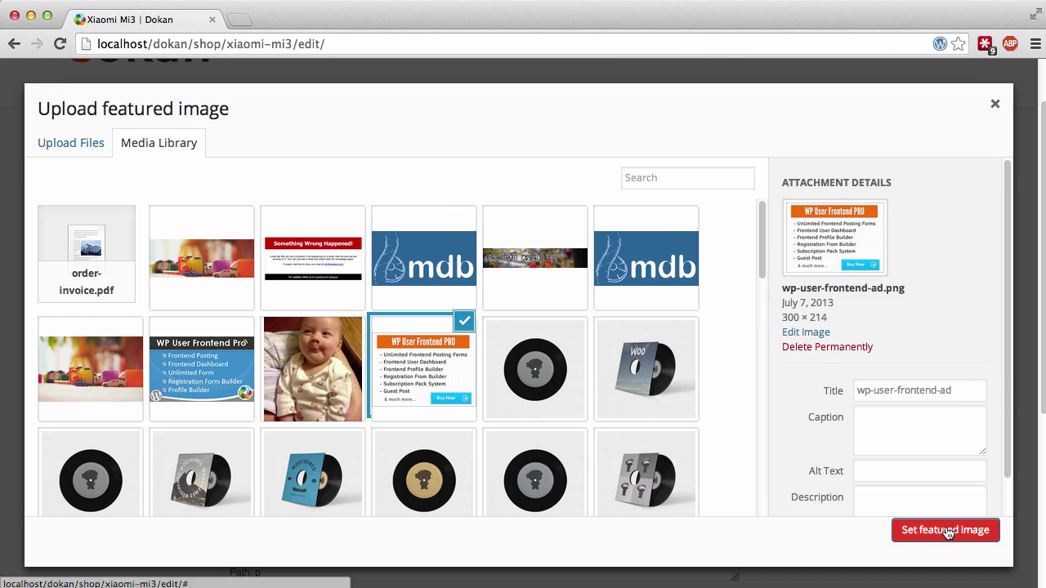
click(947, 530)
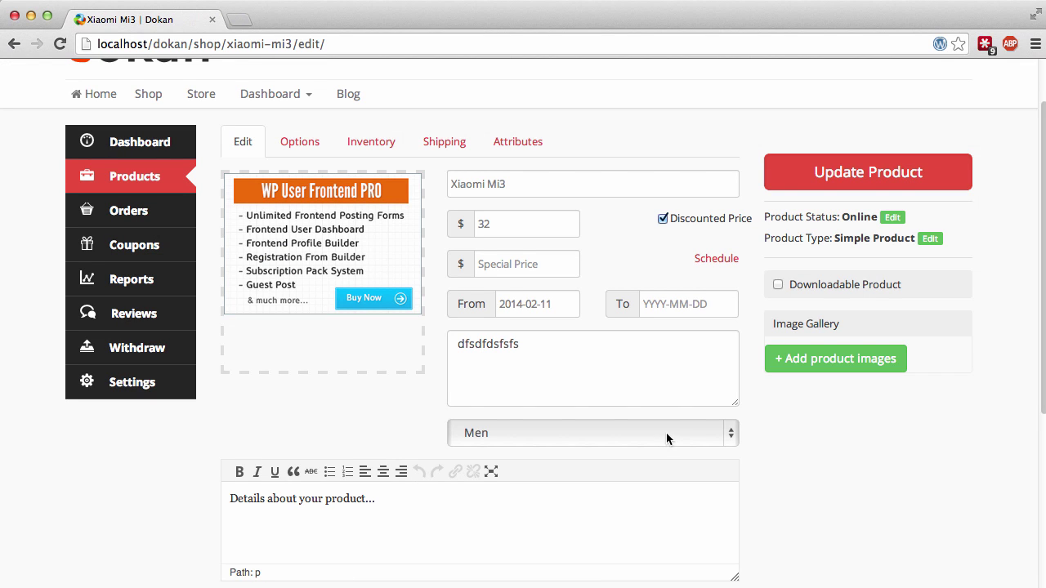
drag(436, 523, 181, 485)
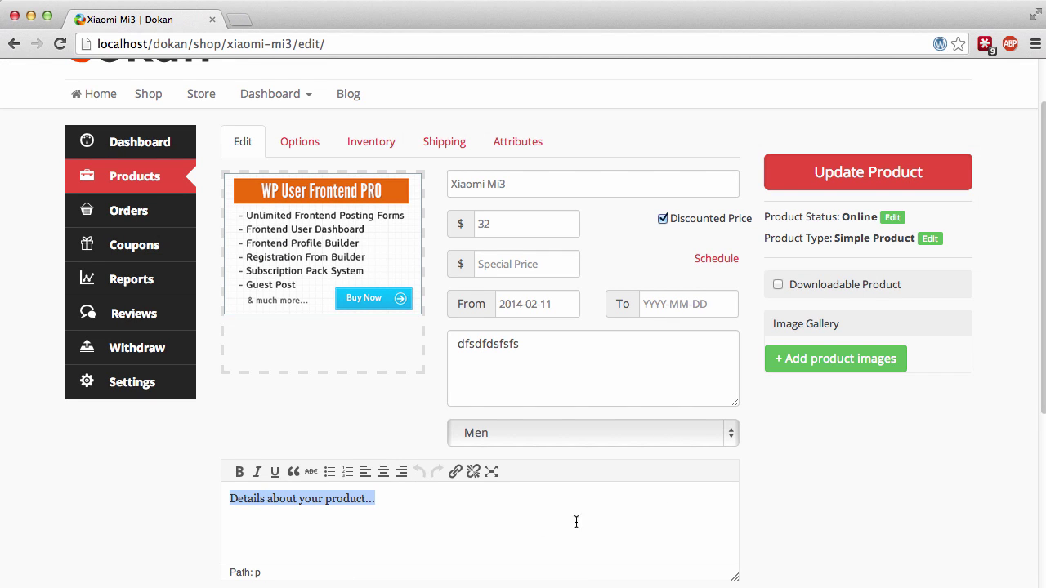
scroll(881, 494, down, 3)
scroll(867, 477, up, 3)
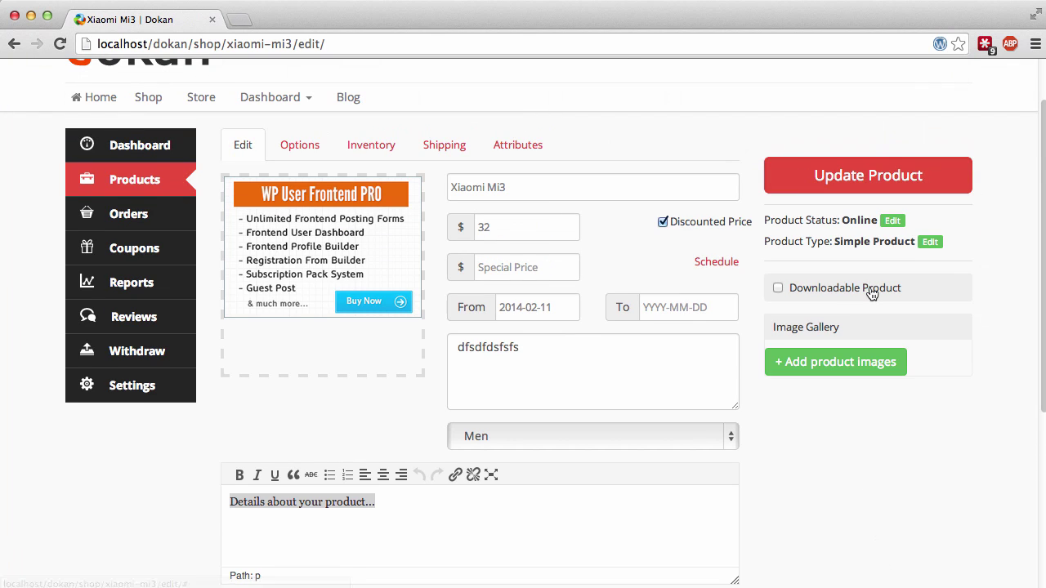
Mark the product downloadable and attach a chosen file as its download URL.
click(805, 287)
click(805, 330)
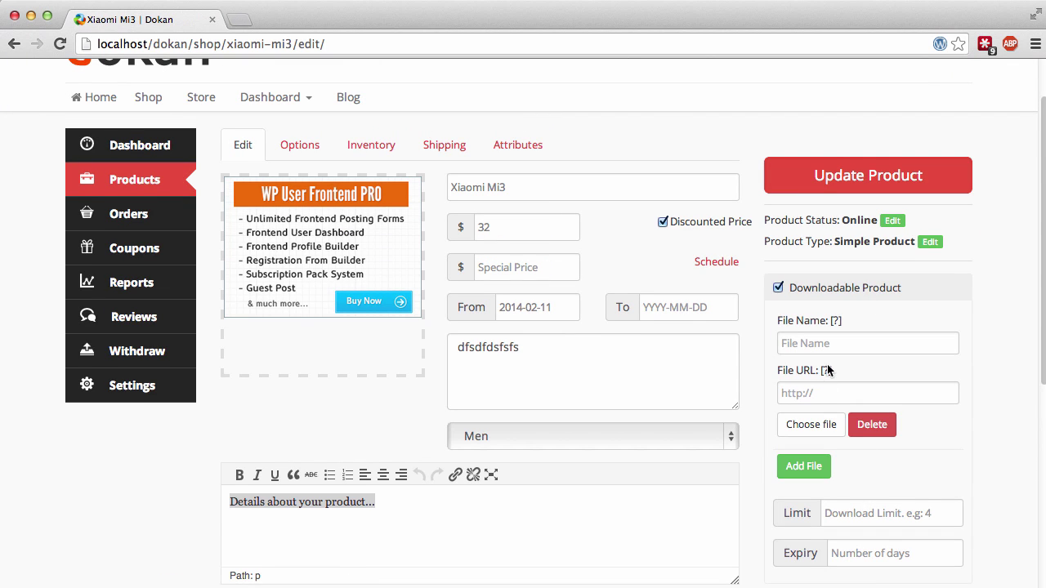
click(810, 424)
click(957, 529)
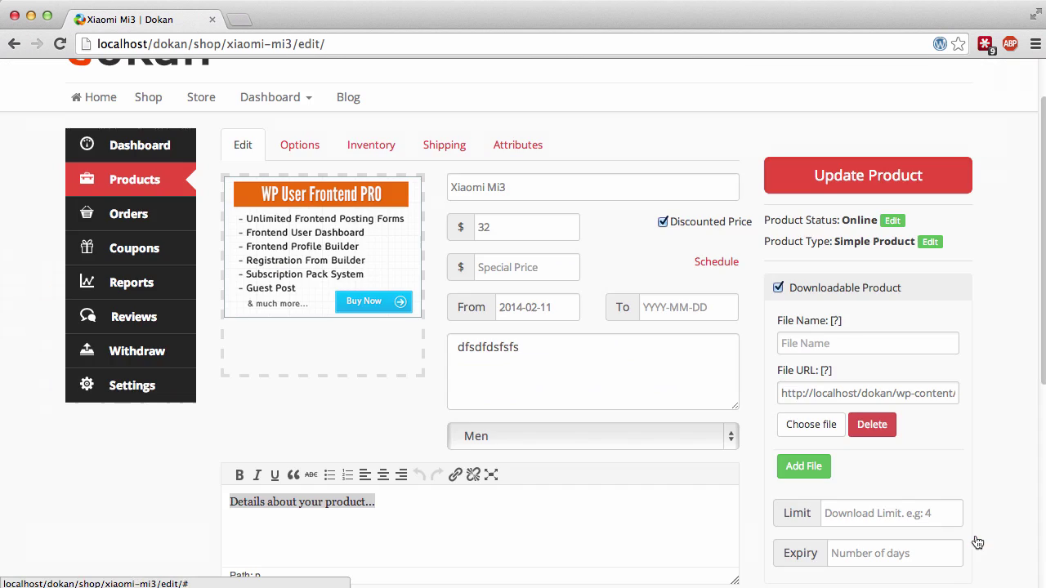
Add the mdb, baby photo and WP User Frontend PRO images to the gallery.
scroll(981, 484, down, 3)
click(858, 411)
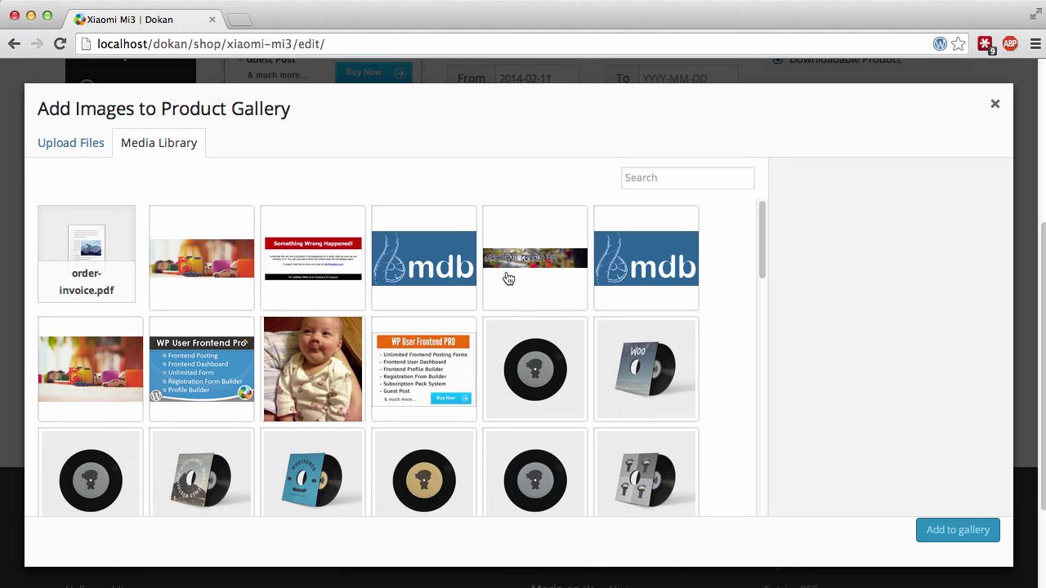
click(424, 258)
click(313, 369)
click(424, 369)
click(958, 529)
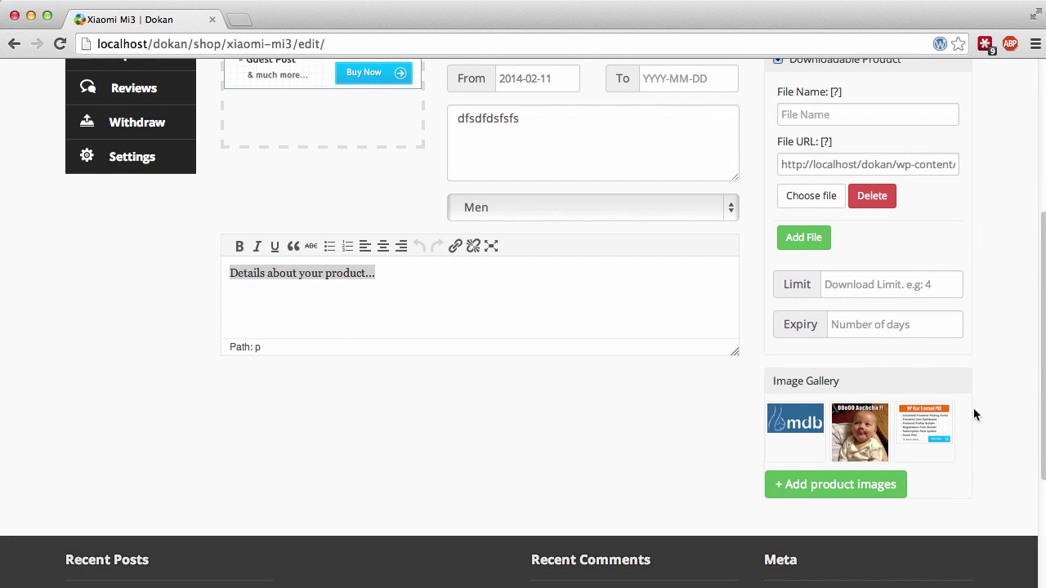
Review the Options, Inventory and Shipping tabs, leaving the shipping class unchanged.
scroll(974, 414, up, 5)
click(311, 210)
click(397, 214)
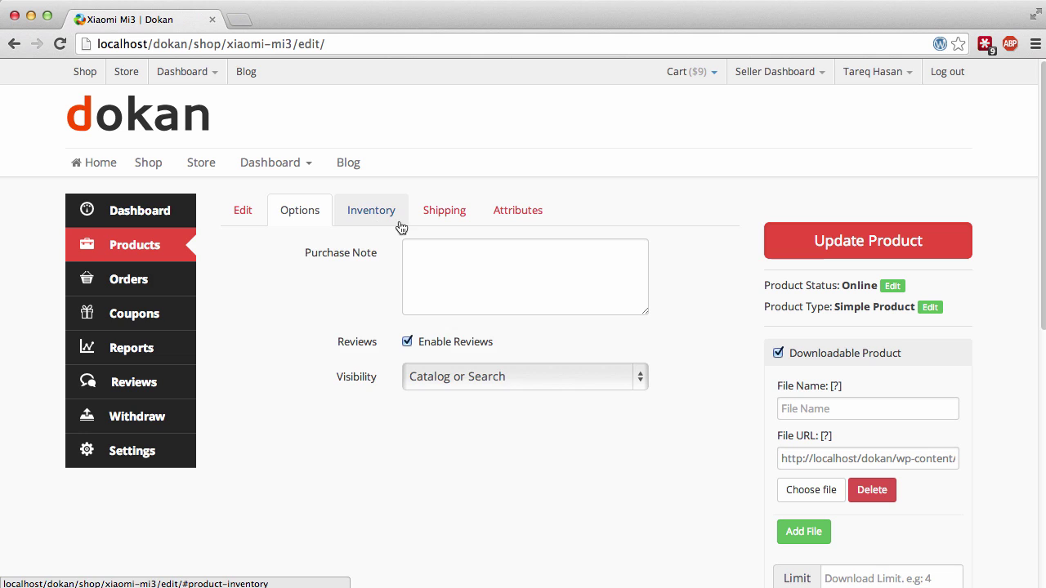
click(449, 214)
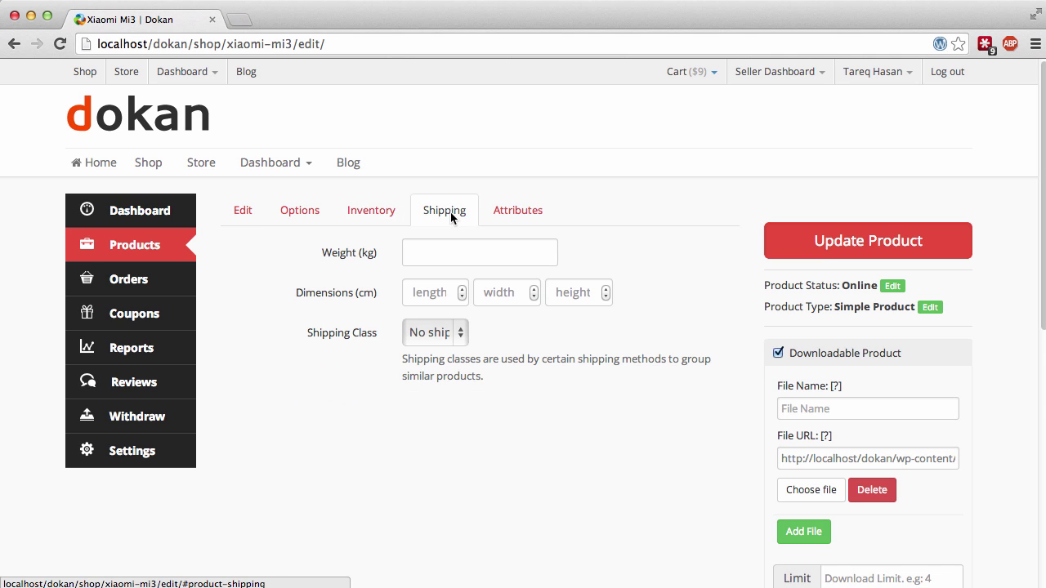
click(446, 333)
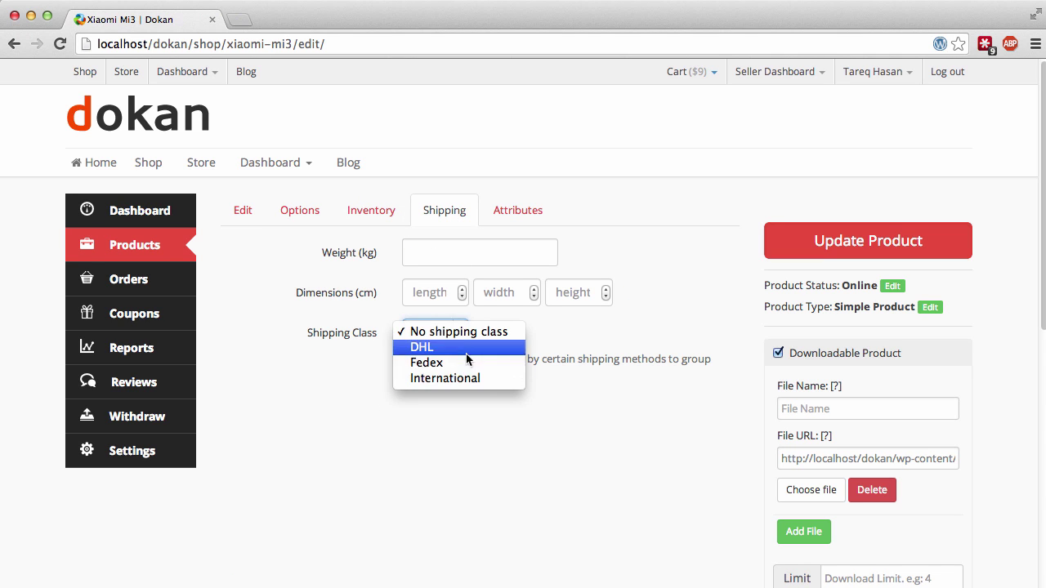
click(606, 346)
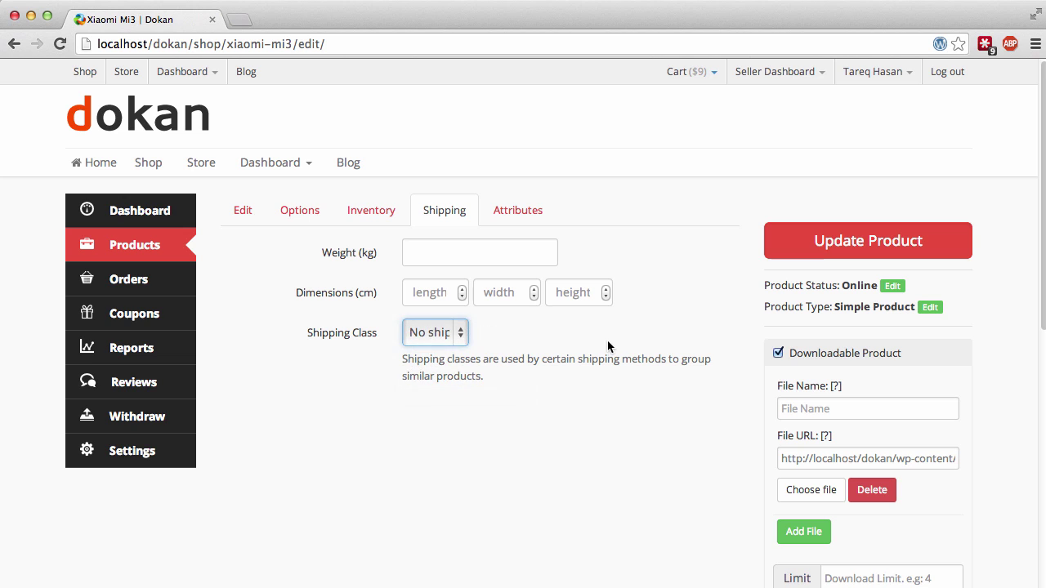
Add an attribute category and change the product type to Variable Product.
click(518, 214)
click(262, 294)
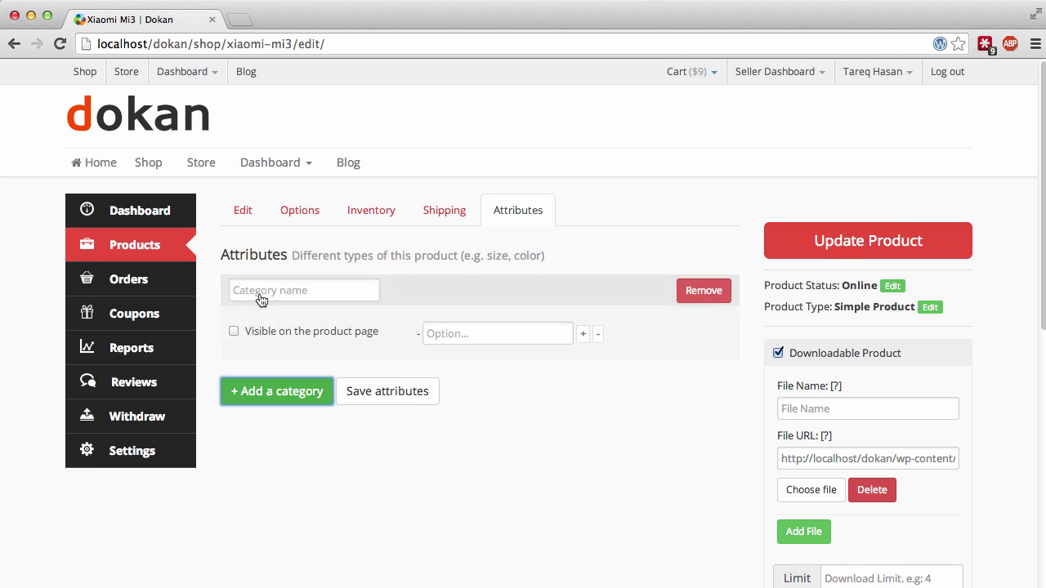
click(467, 336)
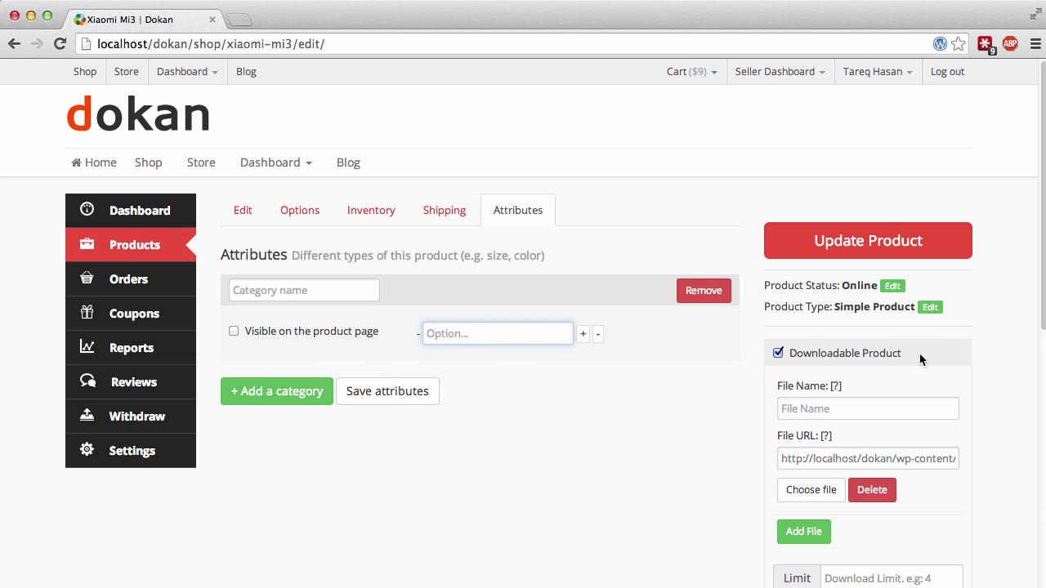
click(929, 307)
click(850, 329)
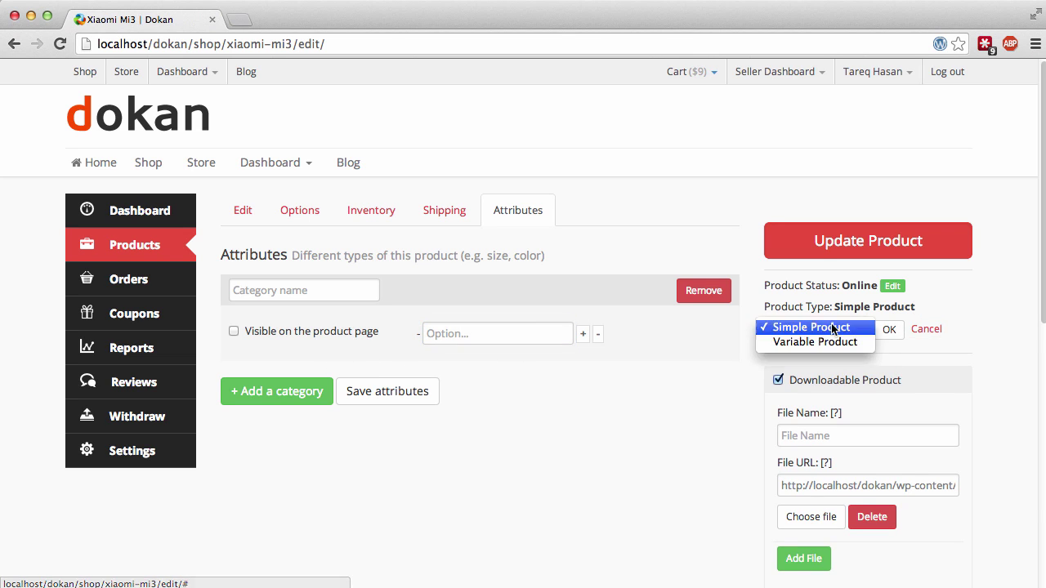
click(821, 342)
click(888, 330)
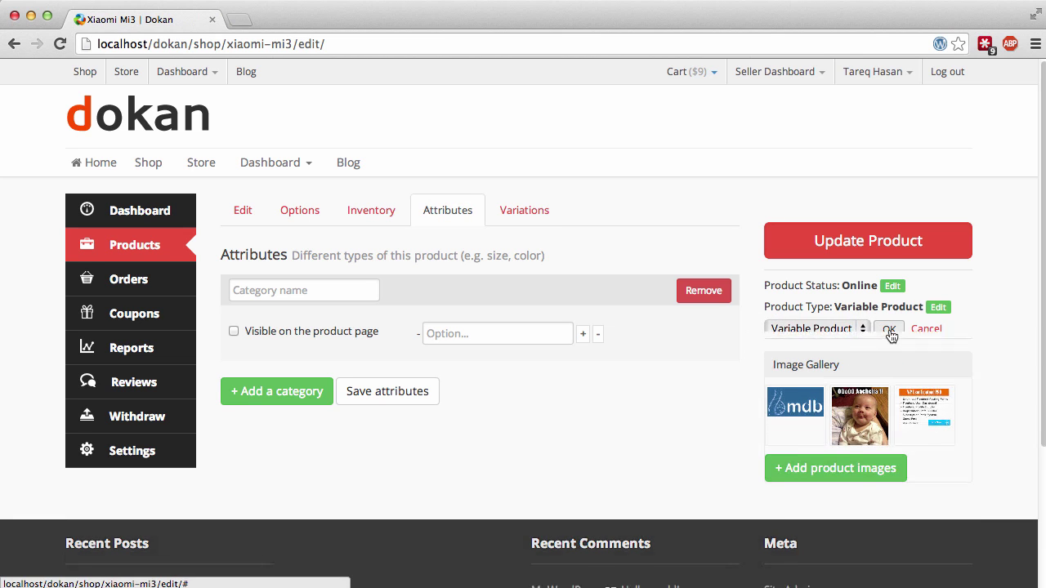
Add another attribute category with three options and save with Update Product.
click(510, 210)
click(479, 212)
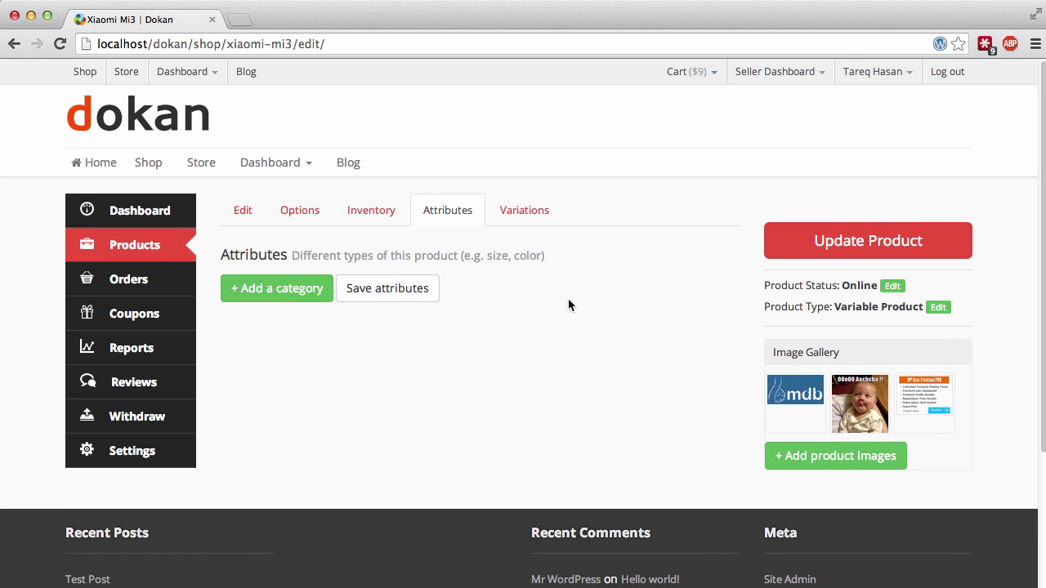
click(279, 288)
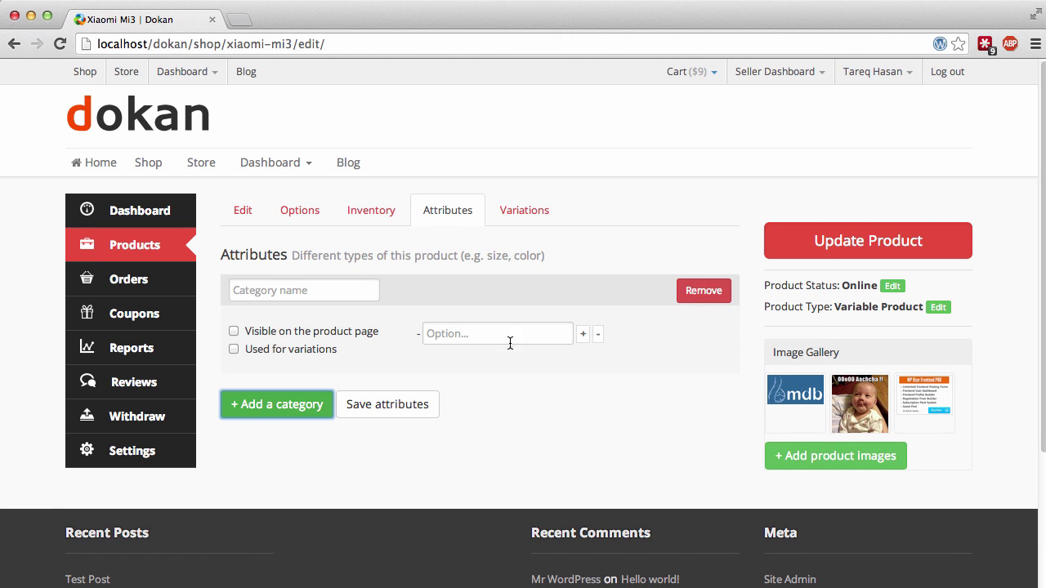
click(584, 335)
click(522, 362)
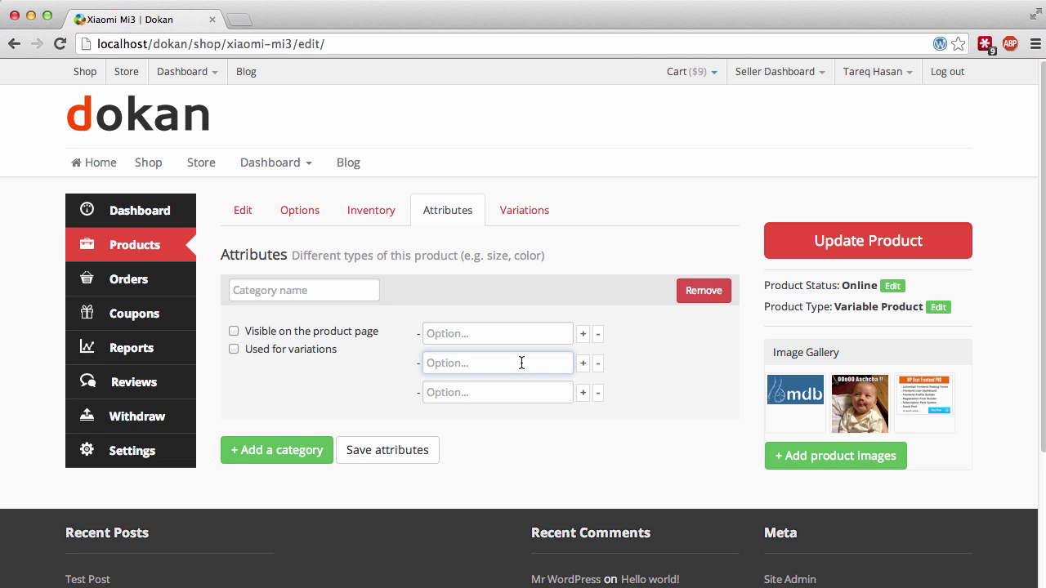
click(801, 241)
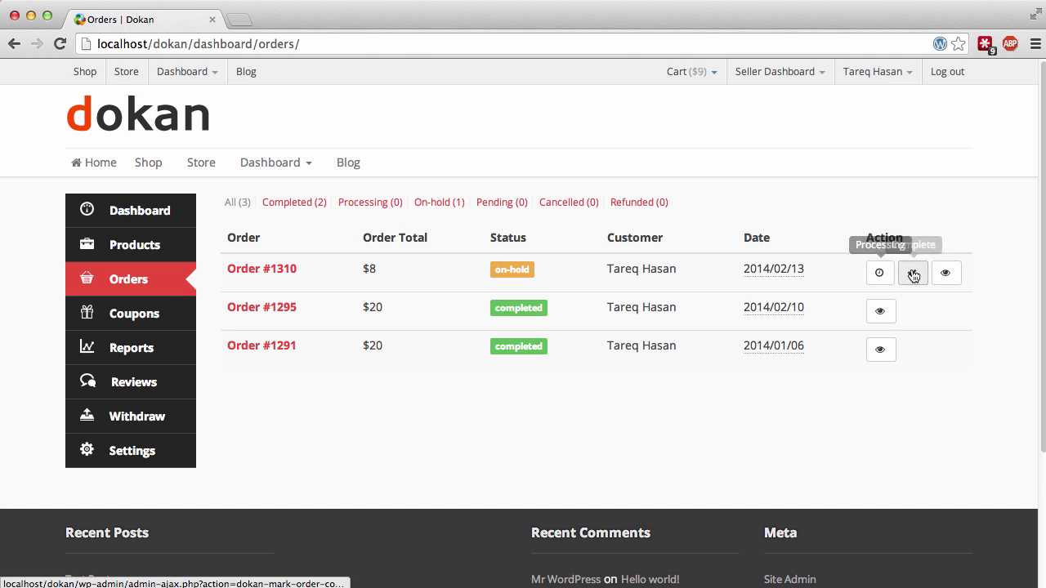
Open Order #1310 and keep Customer note as the note type.
click(275, 271)
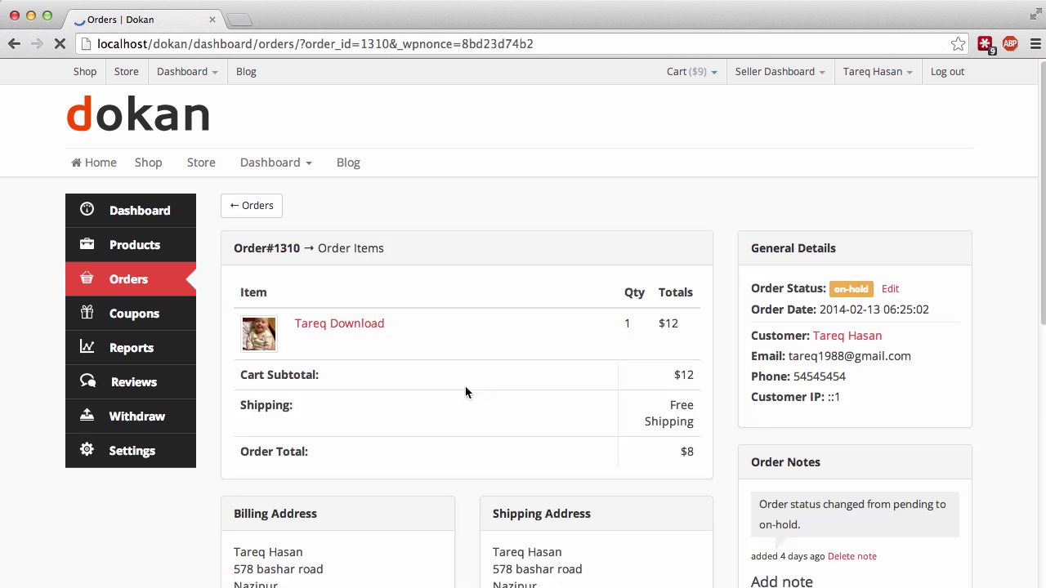
scroll(451, 408, down, 1)
scroll(801, 523, down, 3)
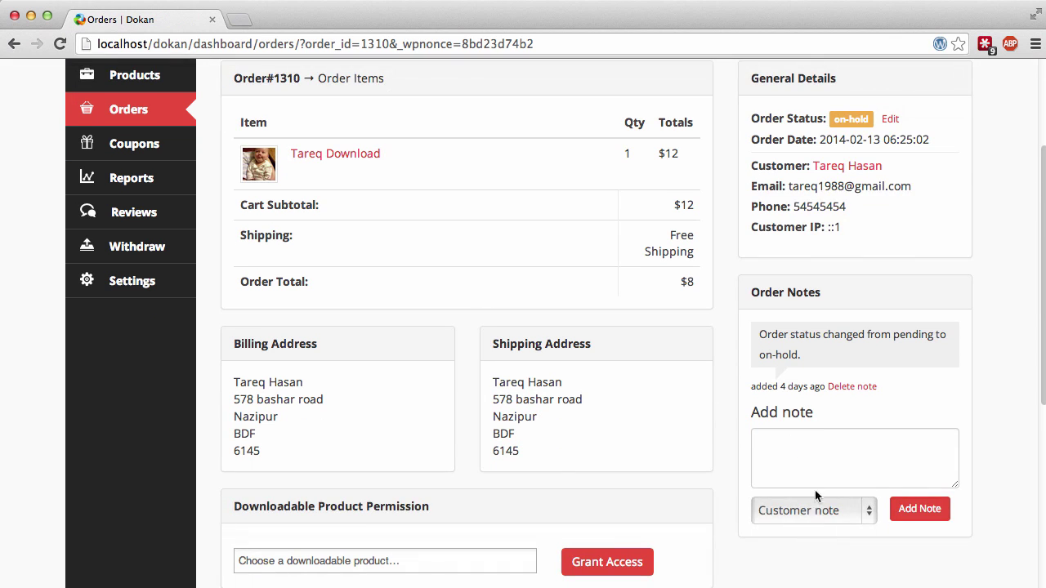
click(817, 508)
click(830, 549)
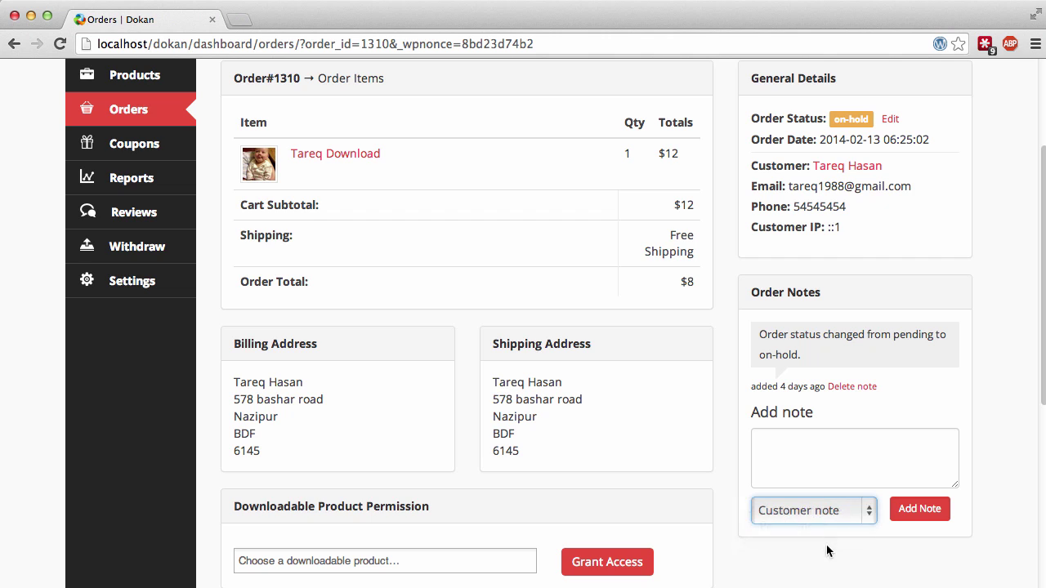
Check the order status options for Order #1310, leaving it on-hold.
scroll(789, 471, up, 3)
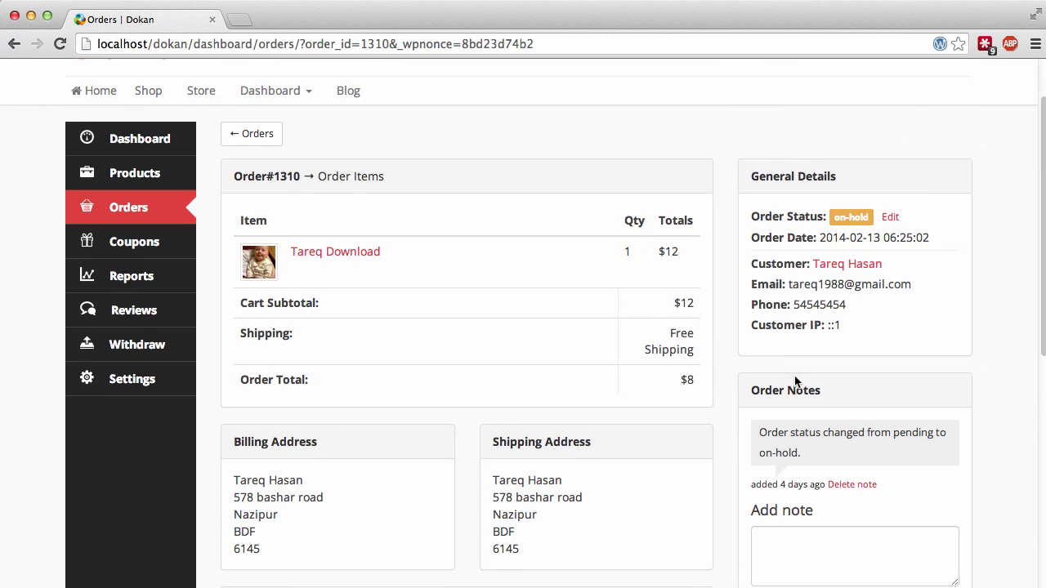
click(892, 218)
click(791, 249)
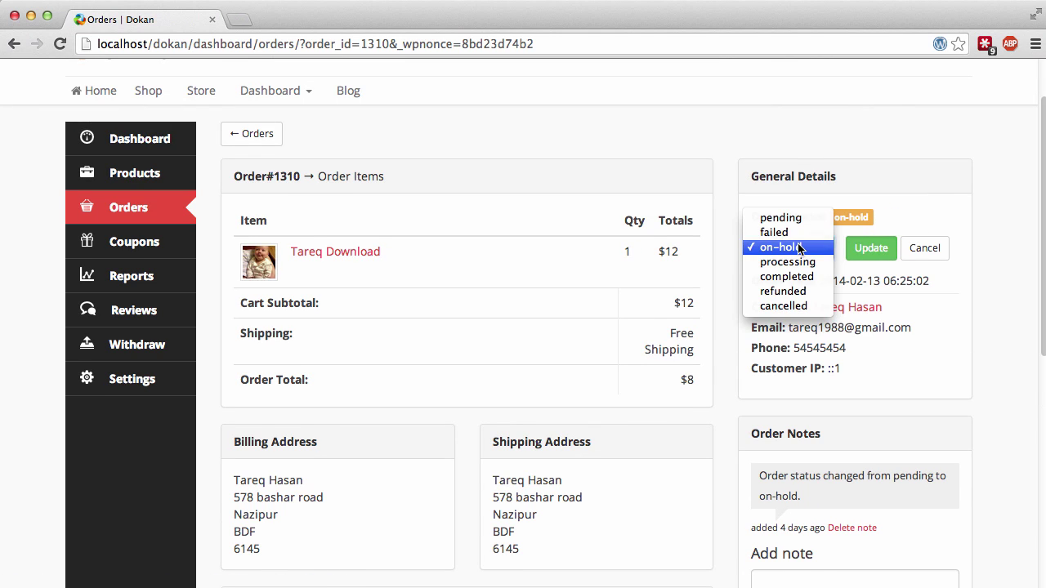
click(919, 252)
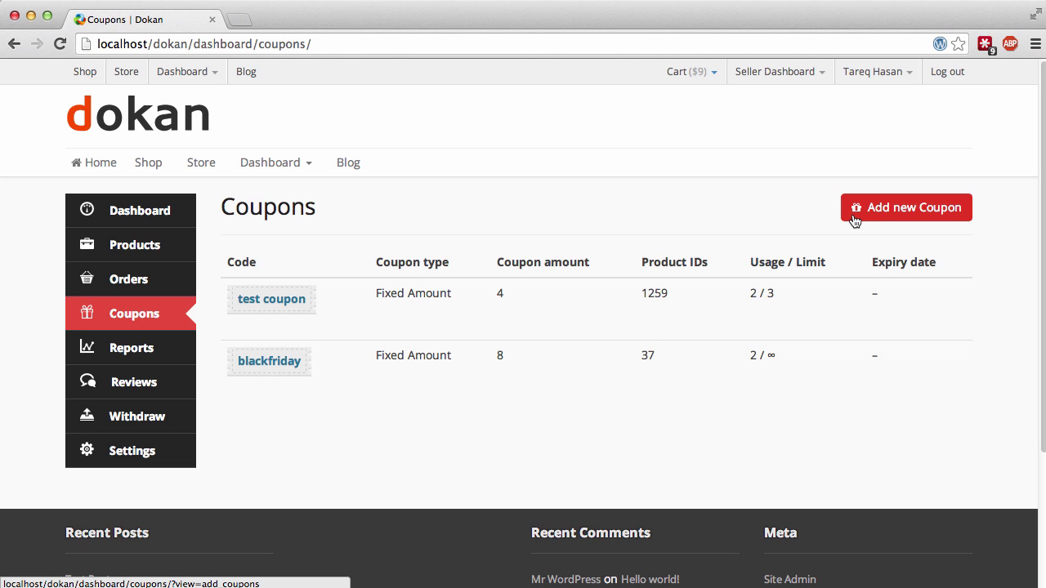
Open the sales Reports overview and scroll through it.
click(146, 359)
scroll(364, 350, down, 2)
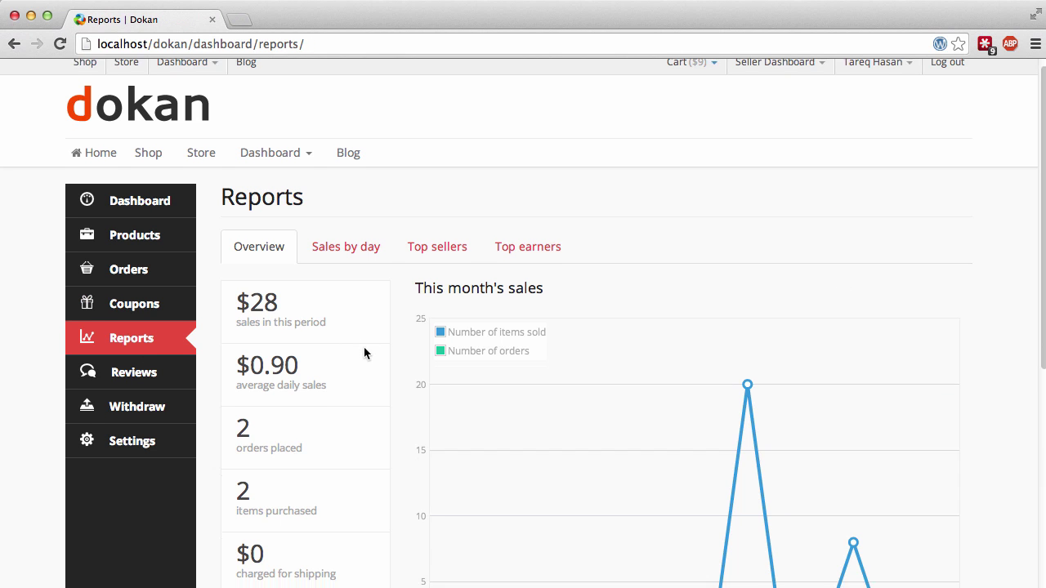
scroll(363, 350, up, 2)
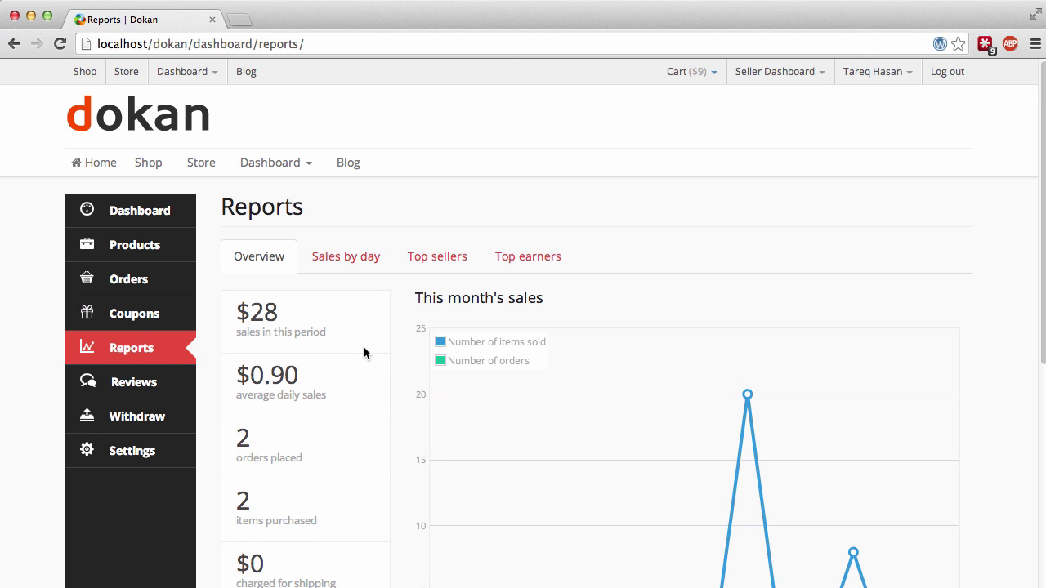
scroll(364, 346, down, 1)
scroll(364, 346, down, 4)
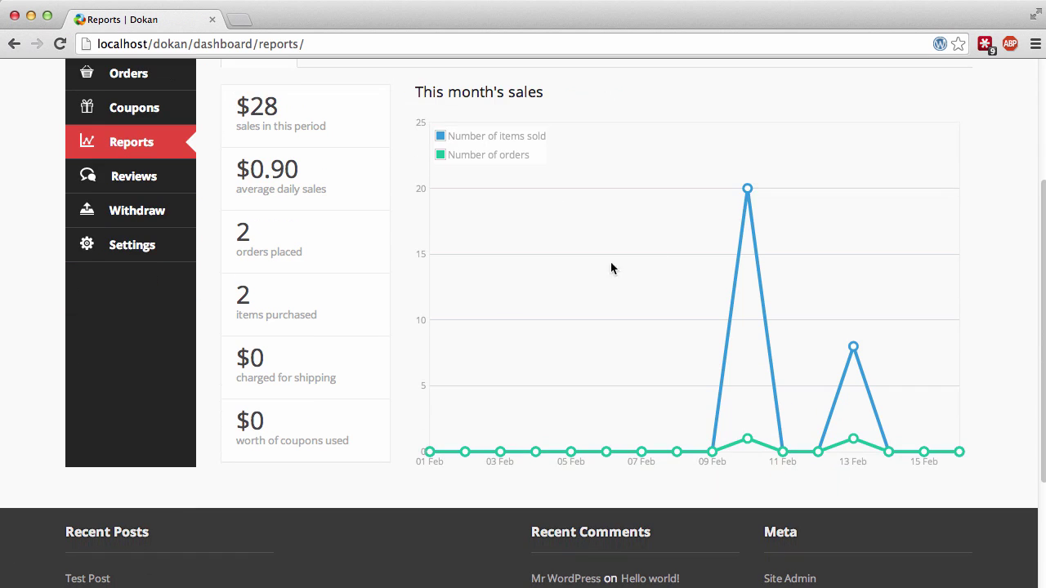
scroll(583, 362, up, 5)
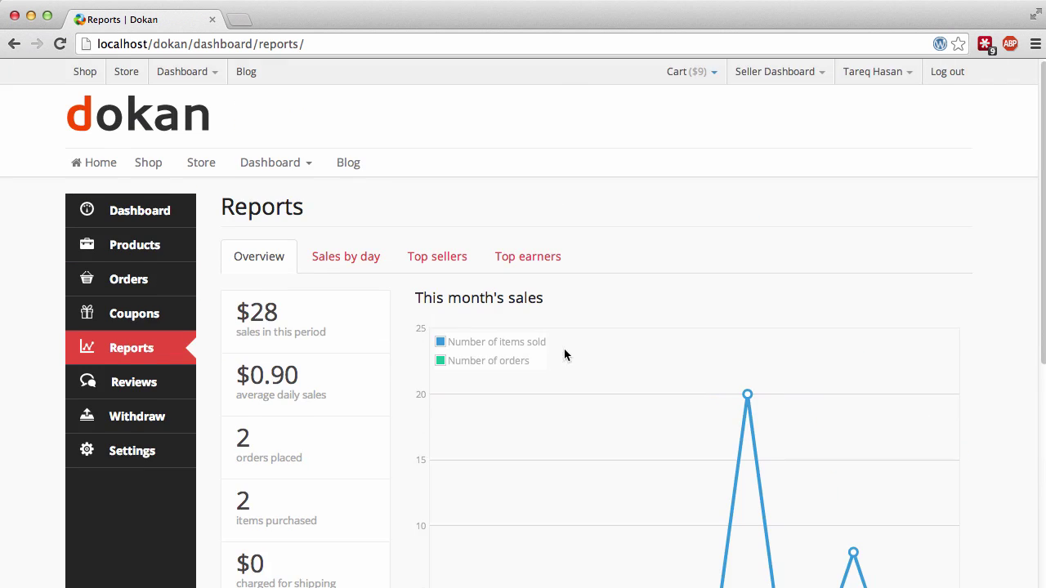
scroll(565, 355, down, 2)
scroll(664, 396, down, 1)
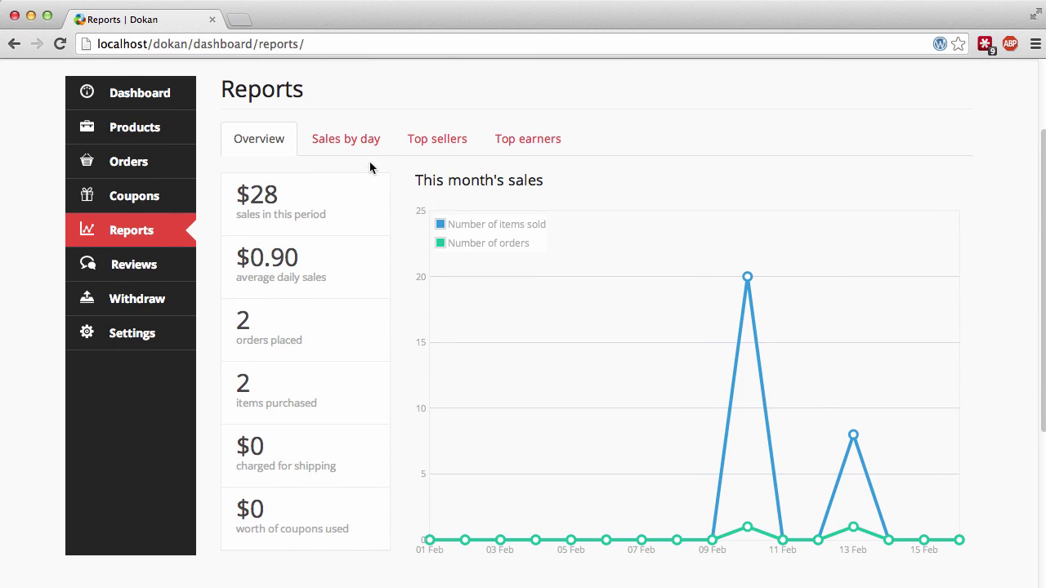
Show the Sales by day report from February 14 to February 28.
click(352, 141)
scroll(539, 278, down, 1)
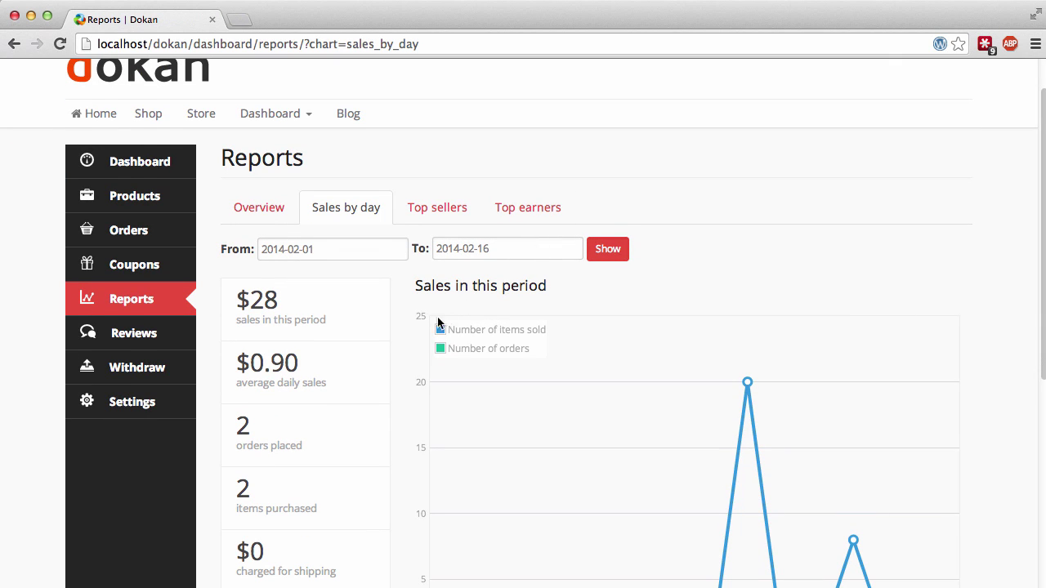
click(357, 250)
click(397, 372)
click(478, 254)
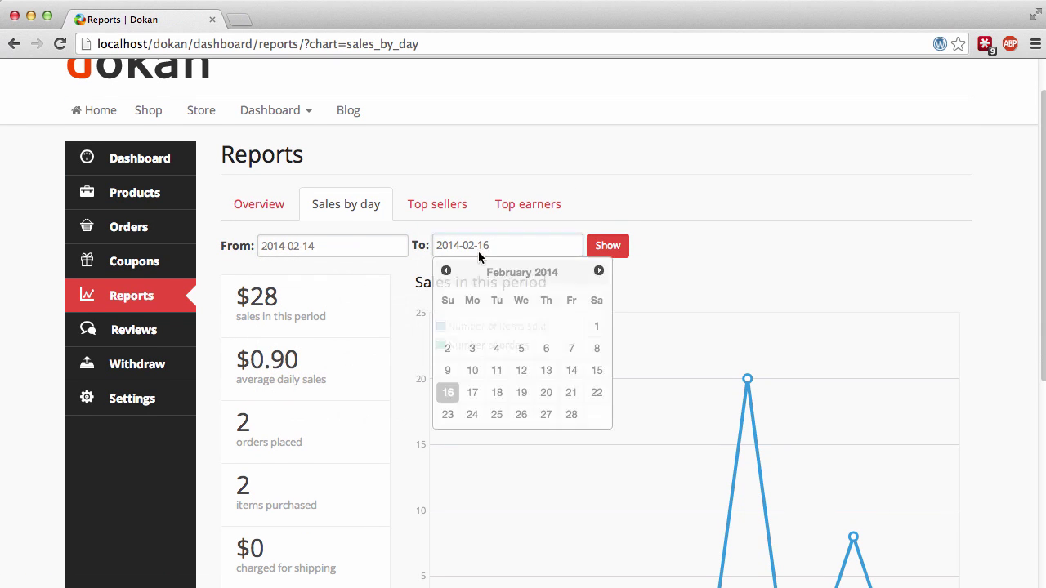
click(571, 414)
Set Top sellers dates to February 12 through February 6, then view Top earners.
click(413, 204)
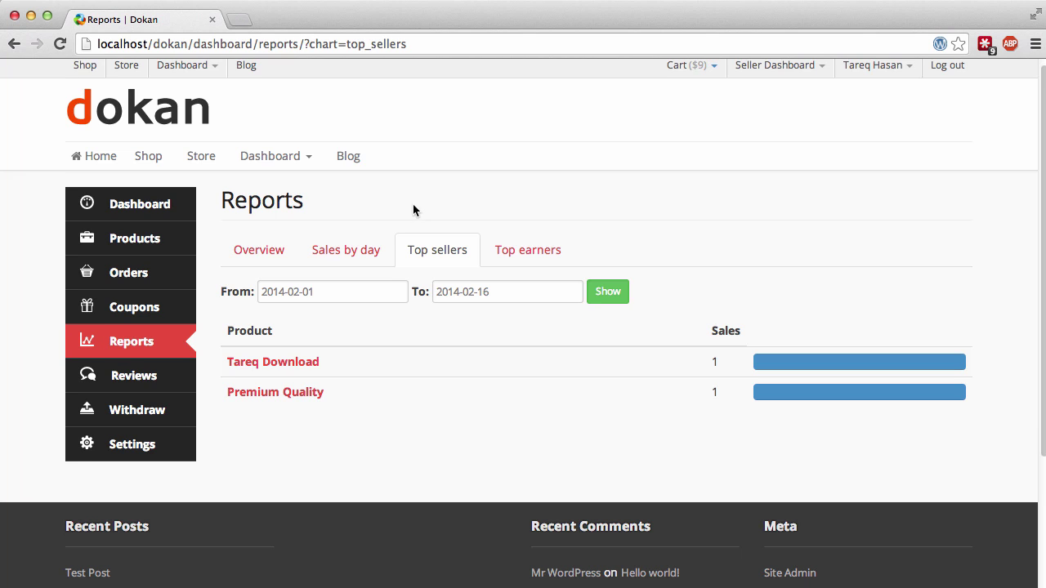
click(335, 294)
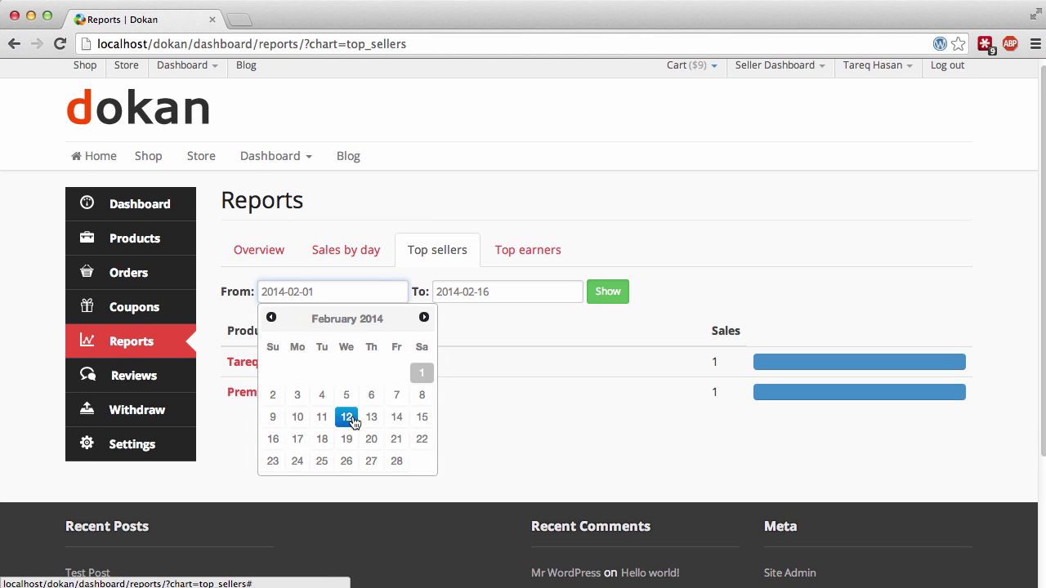
click(346, 417)
click(521, 297)
click(545, 395)
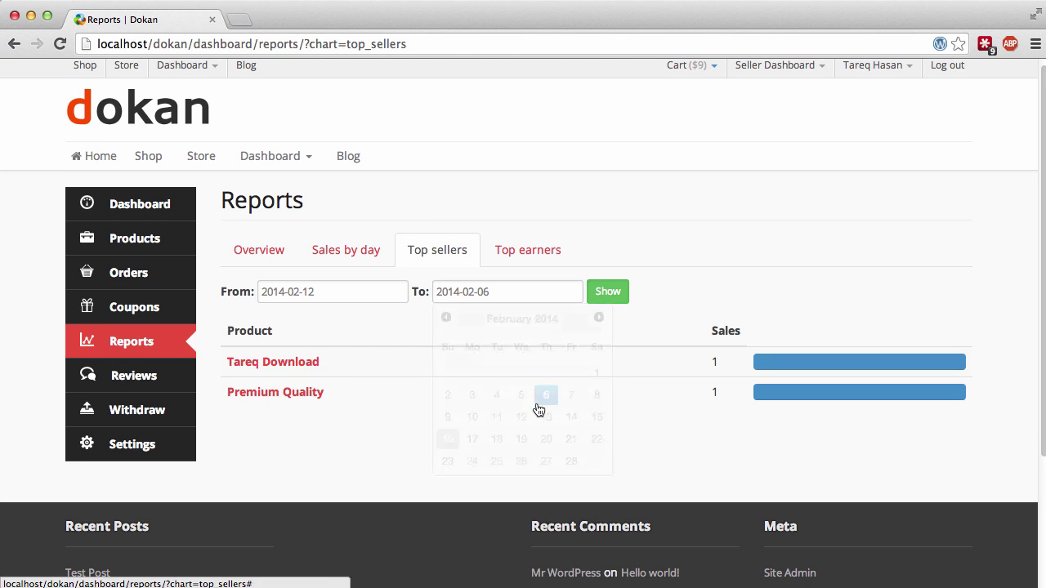
click(527, 257)
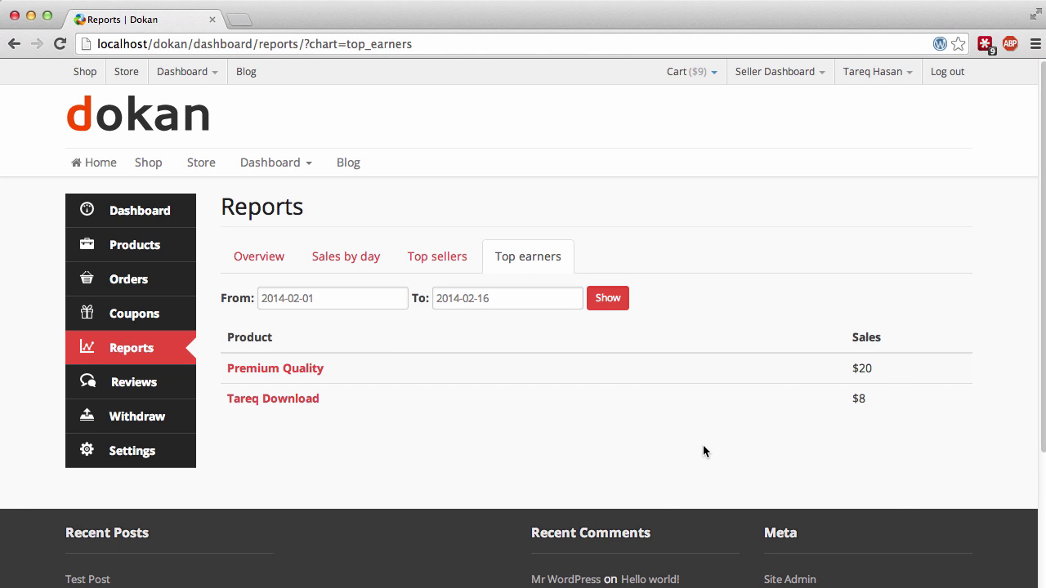
scroll(623, 343, down, 2)
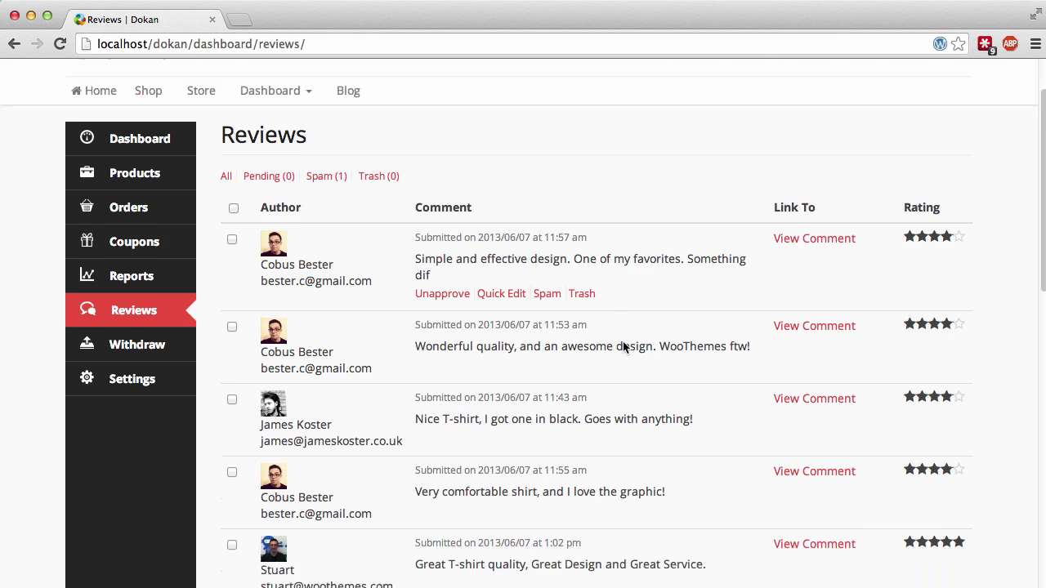
scroll(623, 347, down, 1)
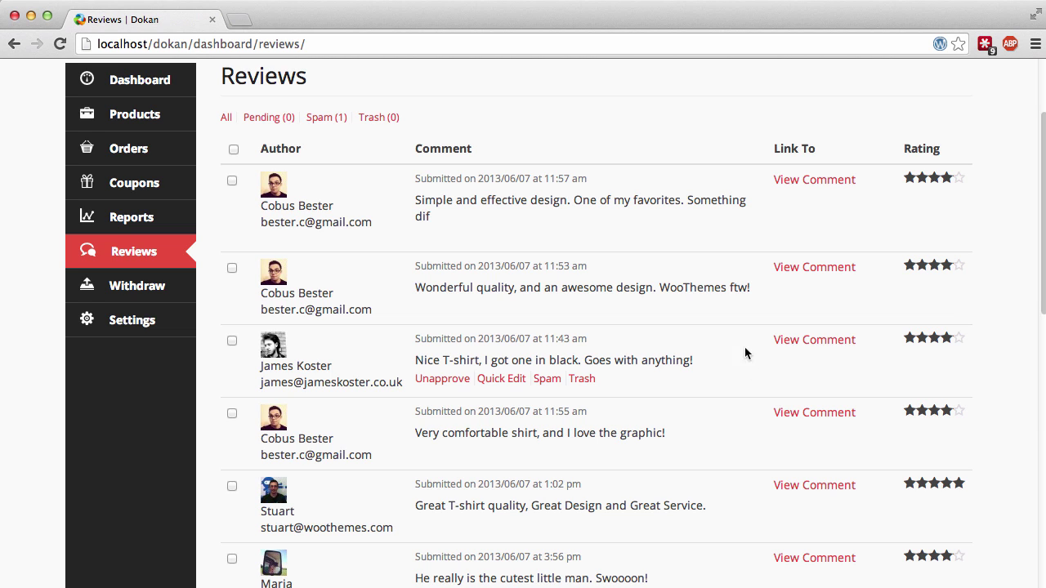
click(490, 240)
mouse_move(576, 208)
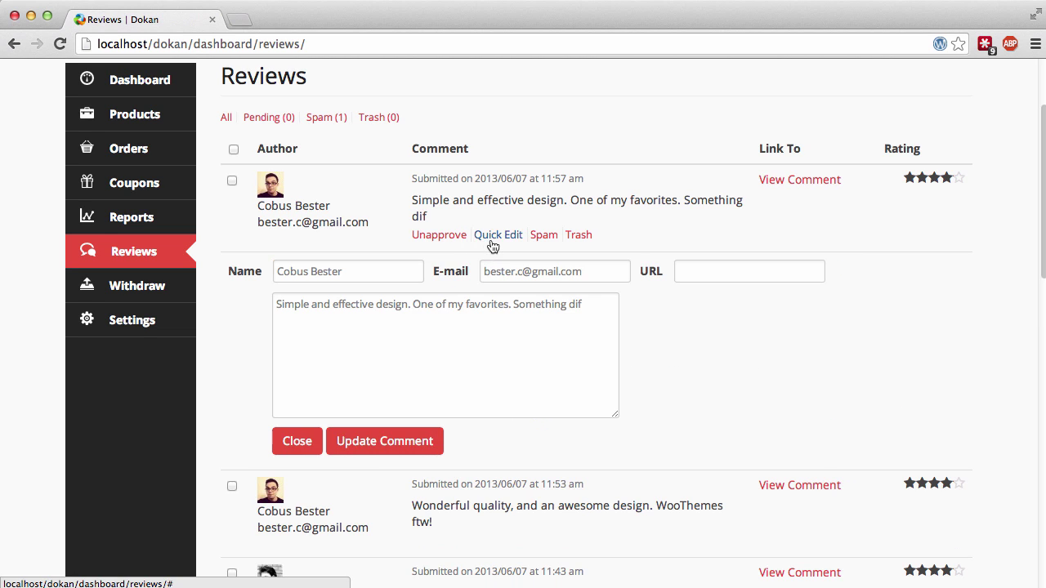
click(294, 438)
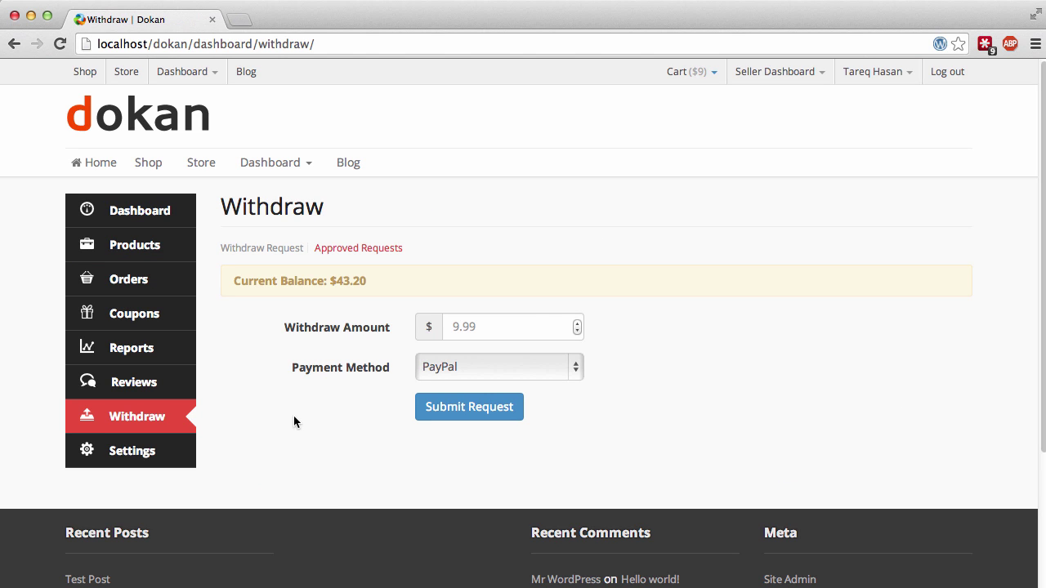
Submit a withdraw request for $40 via Bank Transfer.
click(532, 327)
text(49)
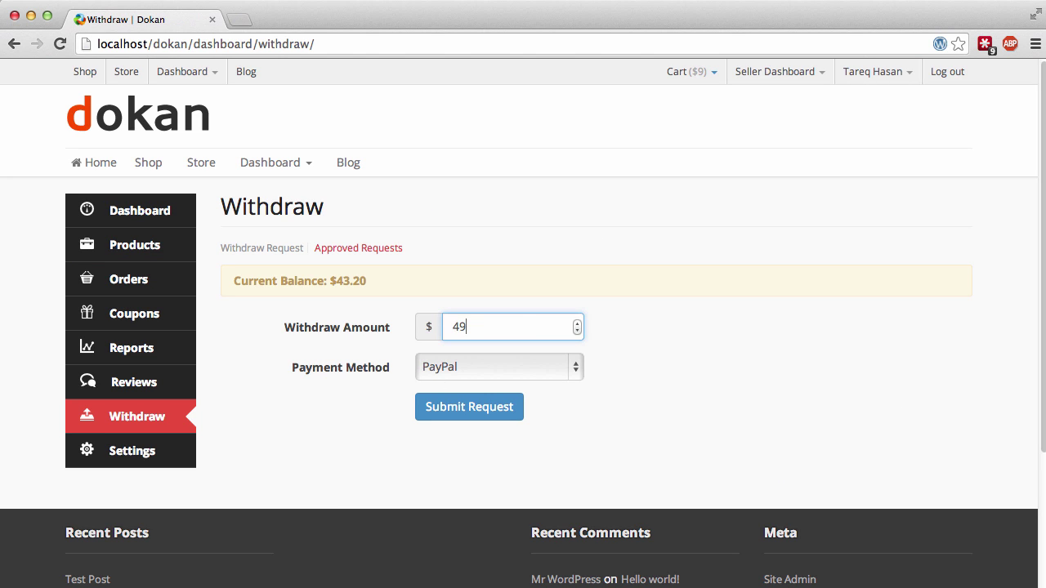
key(BackSpace)
text(0)
click(502, 366)
click(501, 381)
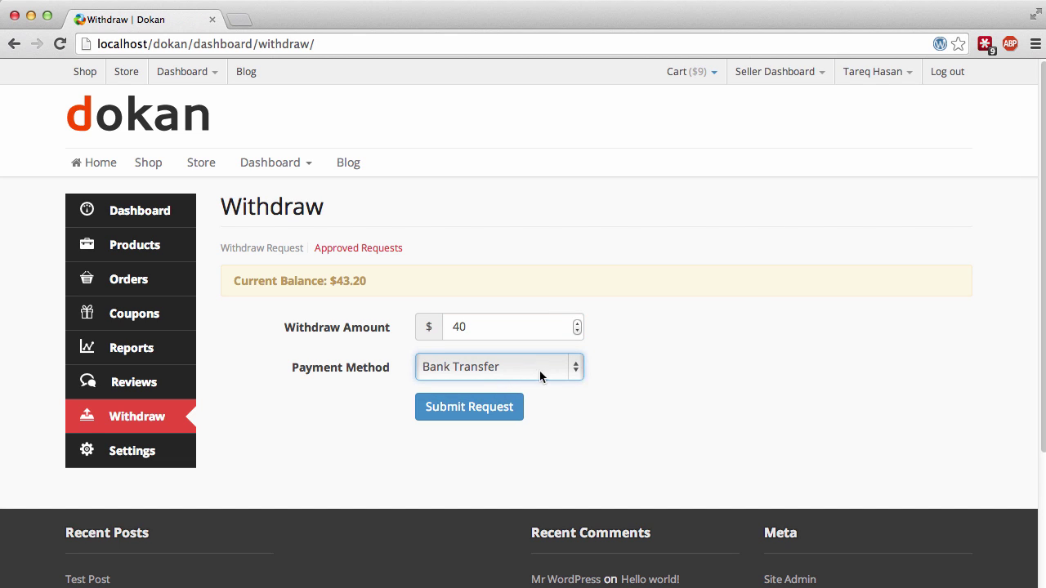
click(470, 416)
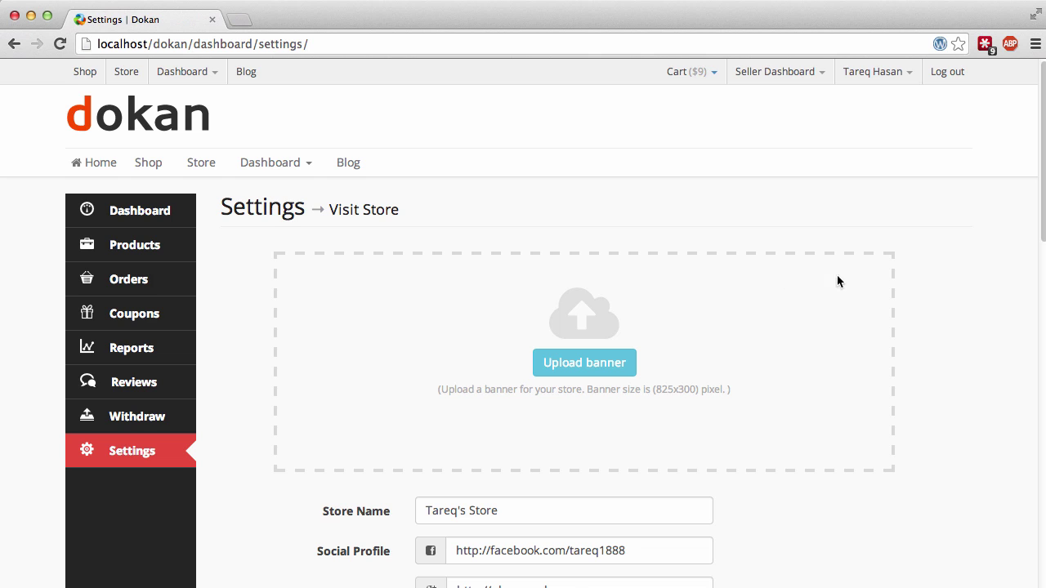
Set the toy-car photo from the Media Library as the store banner.
scroll(861, 281, down, 1)
scroll(861, 280, down, 1)
scroll(862, 280, down, 1)
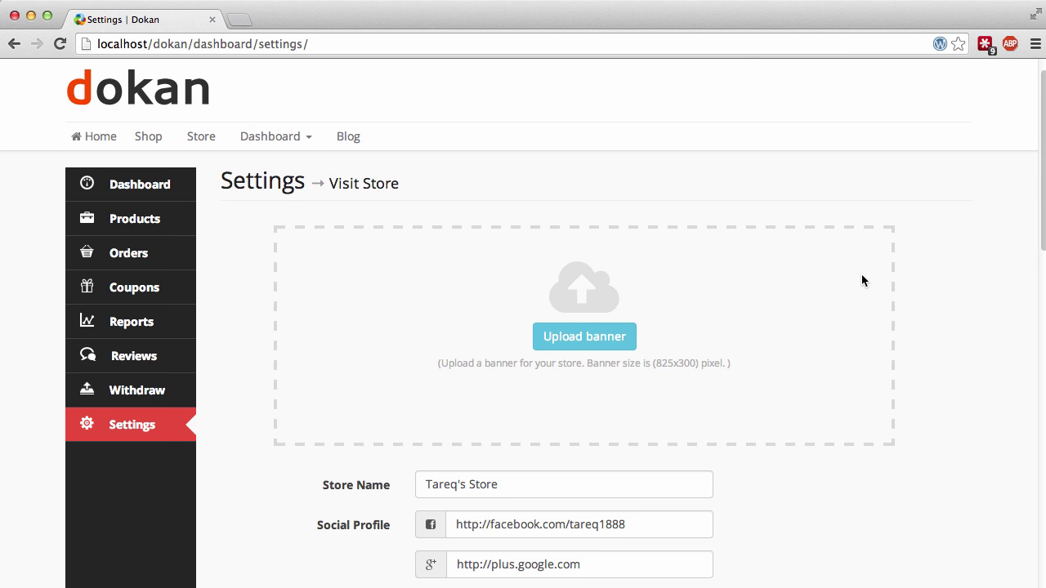
click(572, 335)
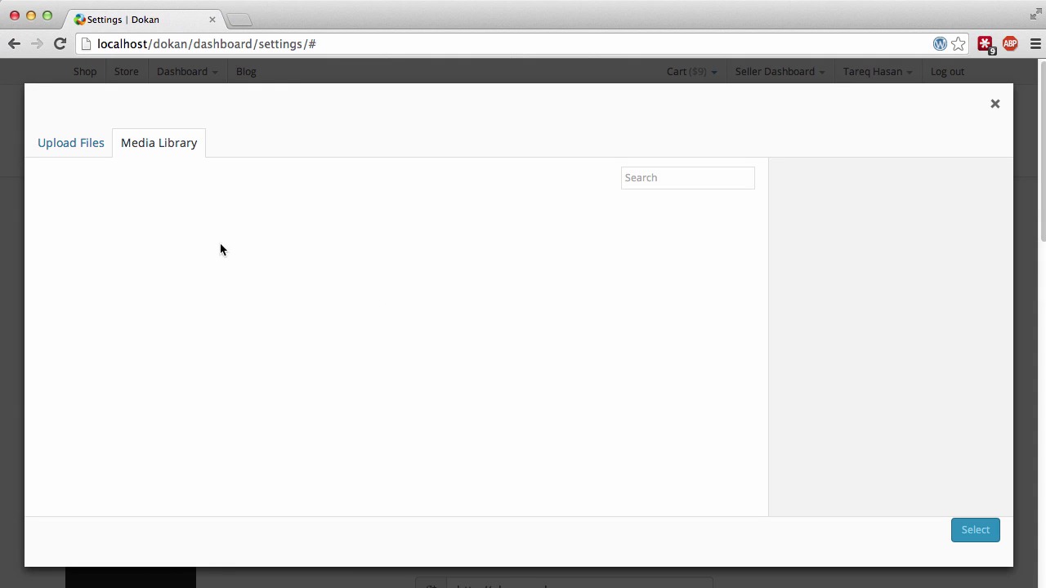
click(201, 255)
click(975, 529)
scroll(571, 251, down, 5)
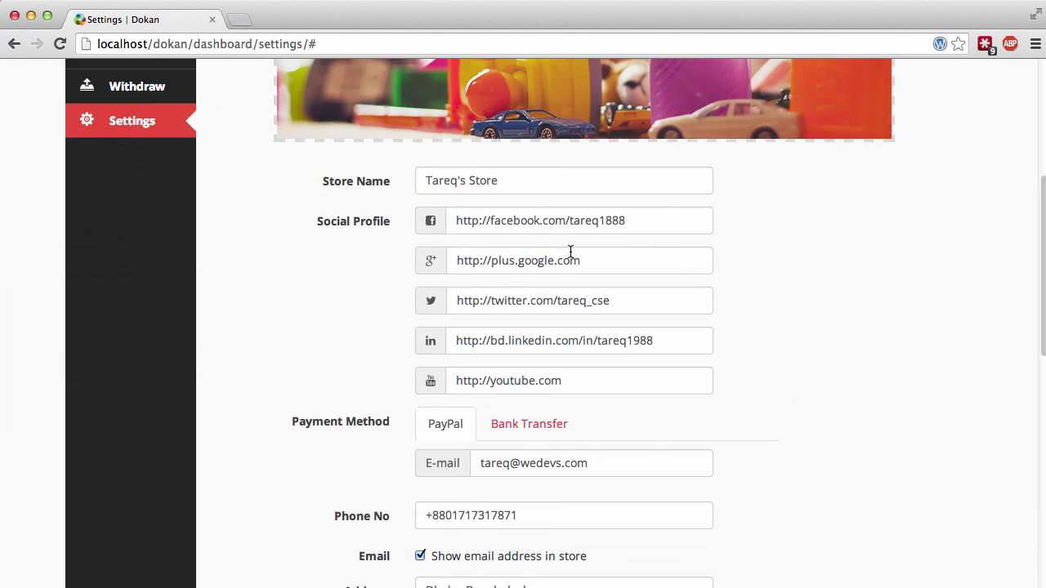
Check the store name, bank transfer and PayPal details, and address, then save the settings.
click(564, 180)
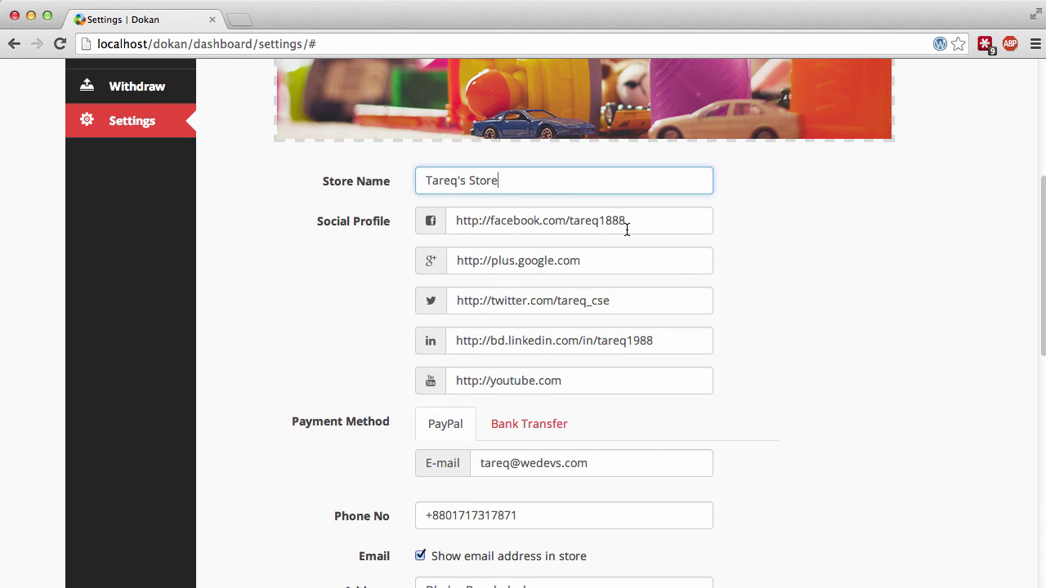
click(627, 229)
scroll(610, 362, down, 3)
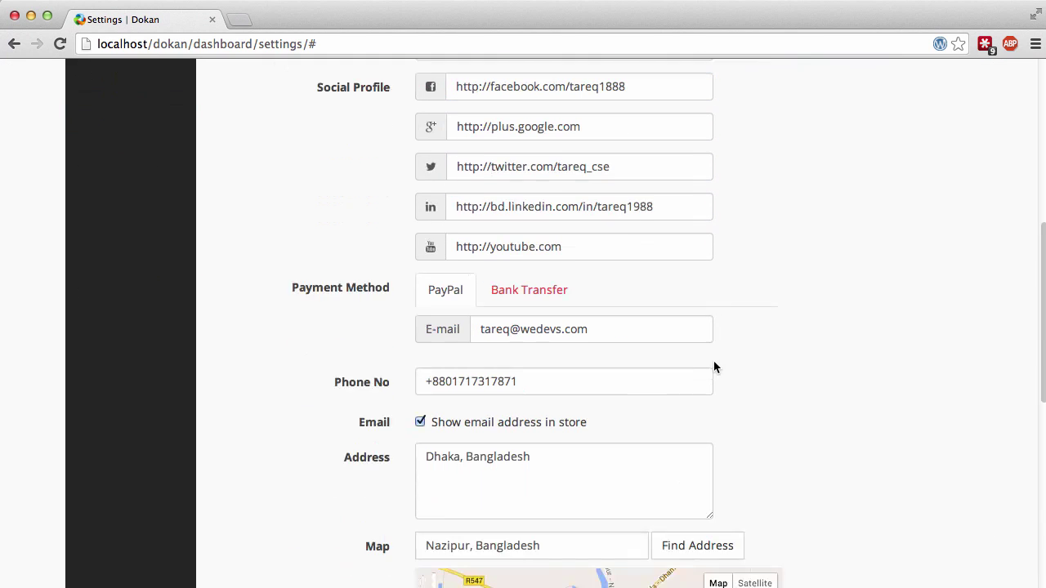
click(493, 294)
click(444, 291)
scroll(733, 314, down, 2)
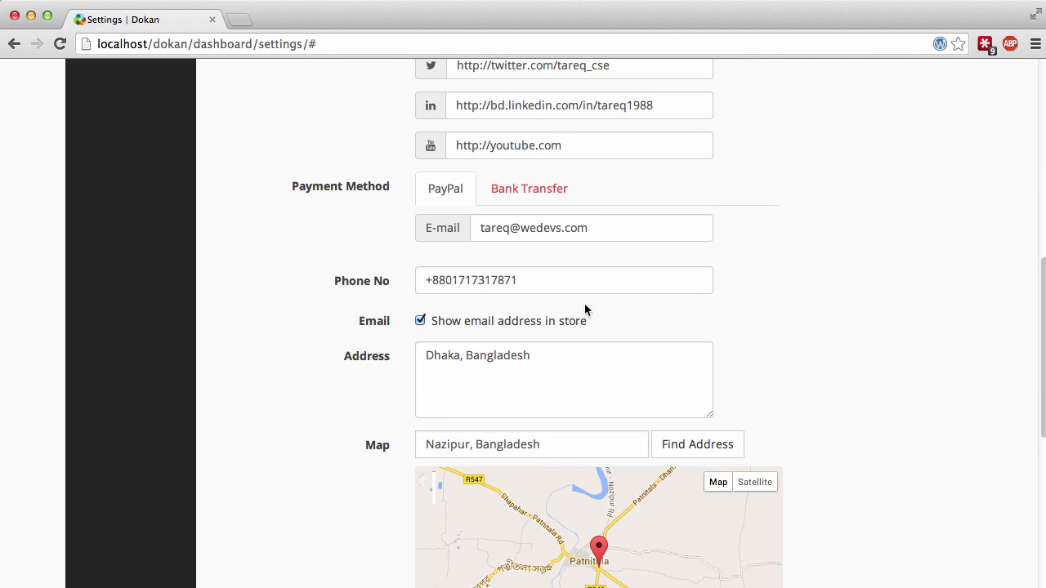
click(555, 369)
scroll(917, 315, down, 5)
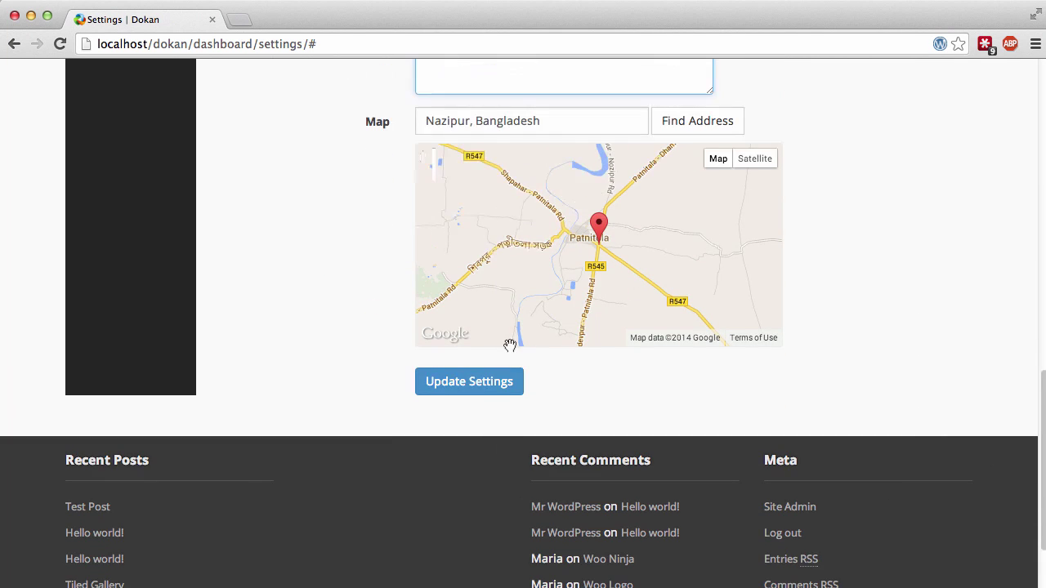
click(491, 387)
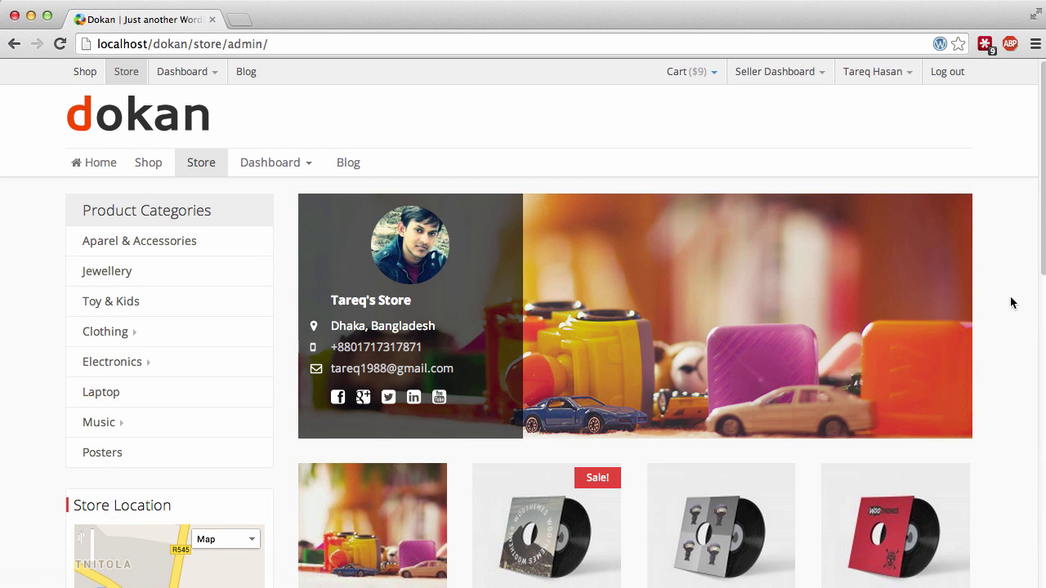
Scroll through the public store page and begin filling in the Contact Seller form.
scroll(1012, 302, down, 3)
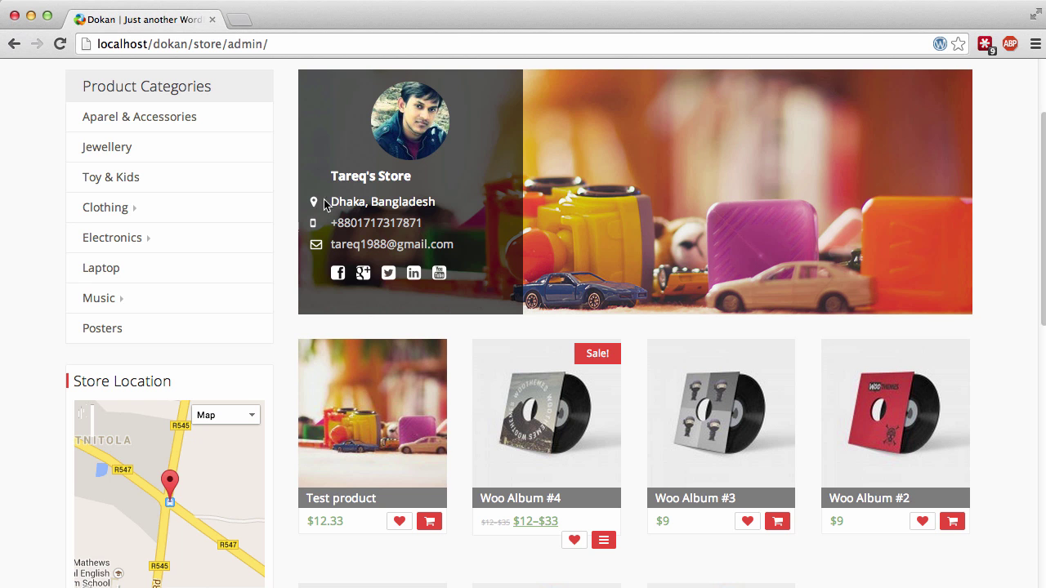
scroll(530, 327, down, 1)
scroll(482, 421, down, 4)
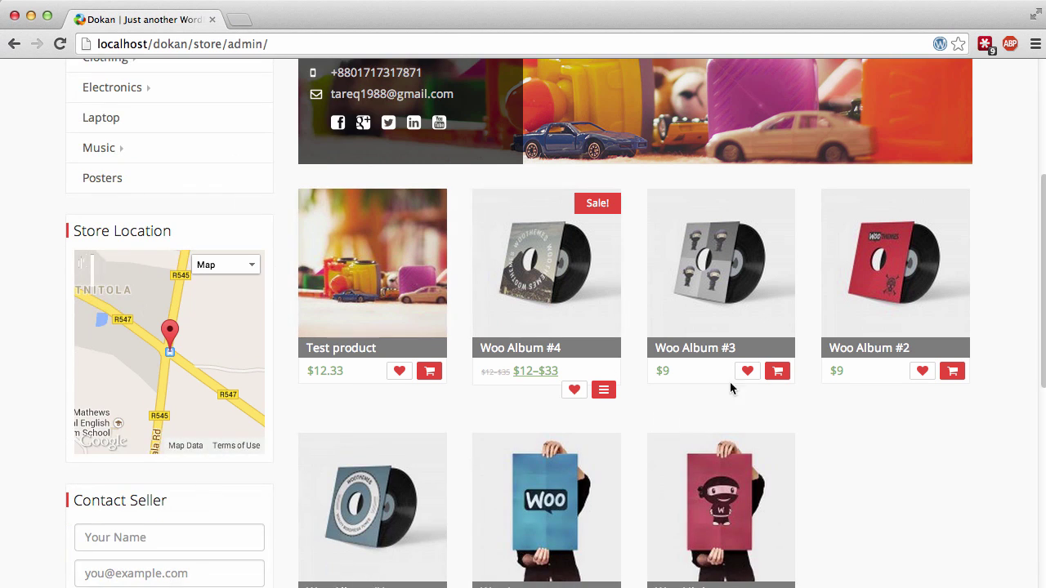
scroll(809, 331, up, 8)
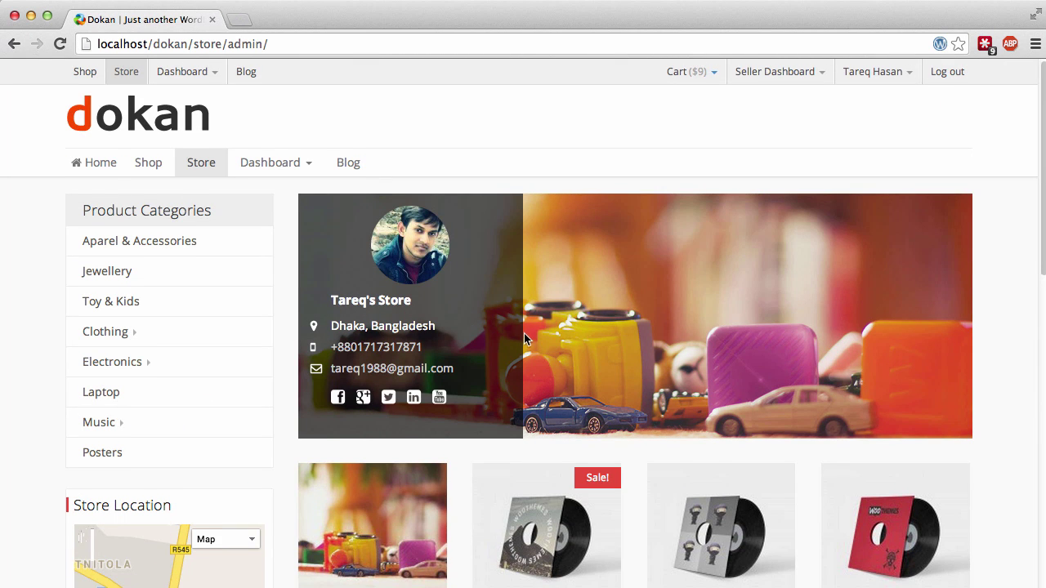
scroll(532, 343, down, 5)
scroll(549, 363, down, 4)
scroll(675, 481, down, 3)
click(191, 351)
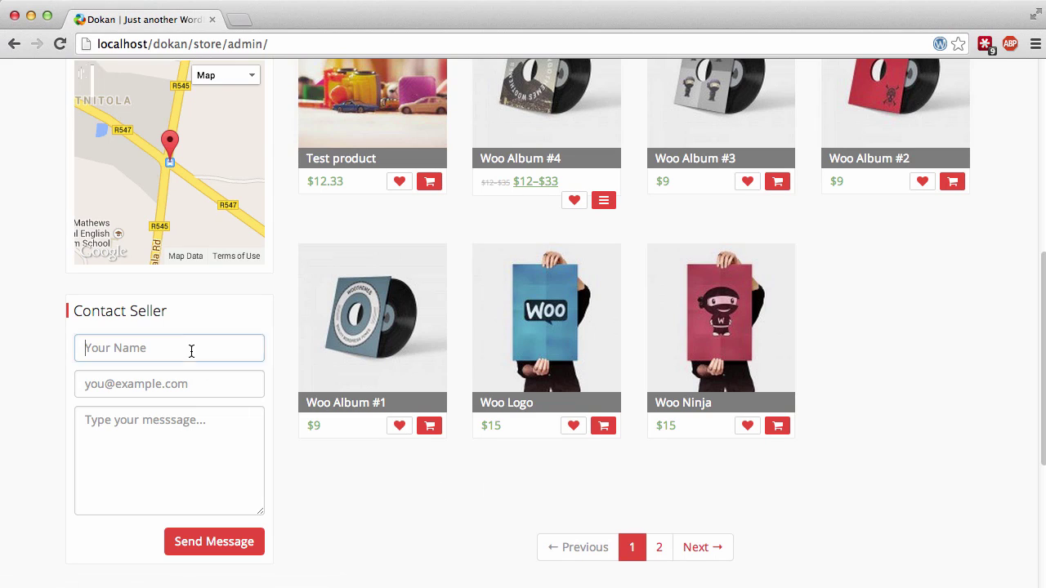
key(Tab)
key(Tab)
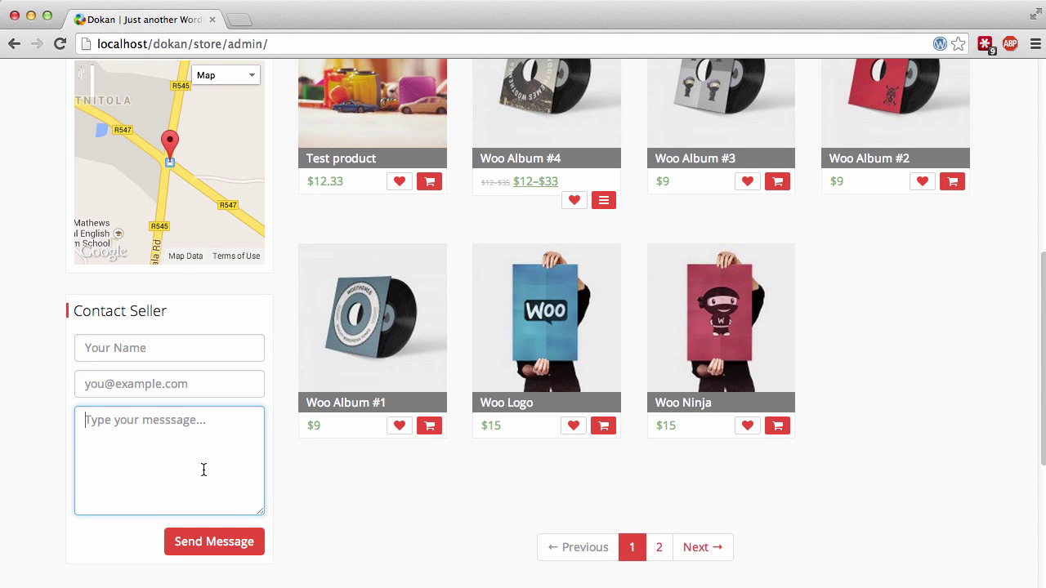